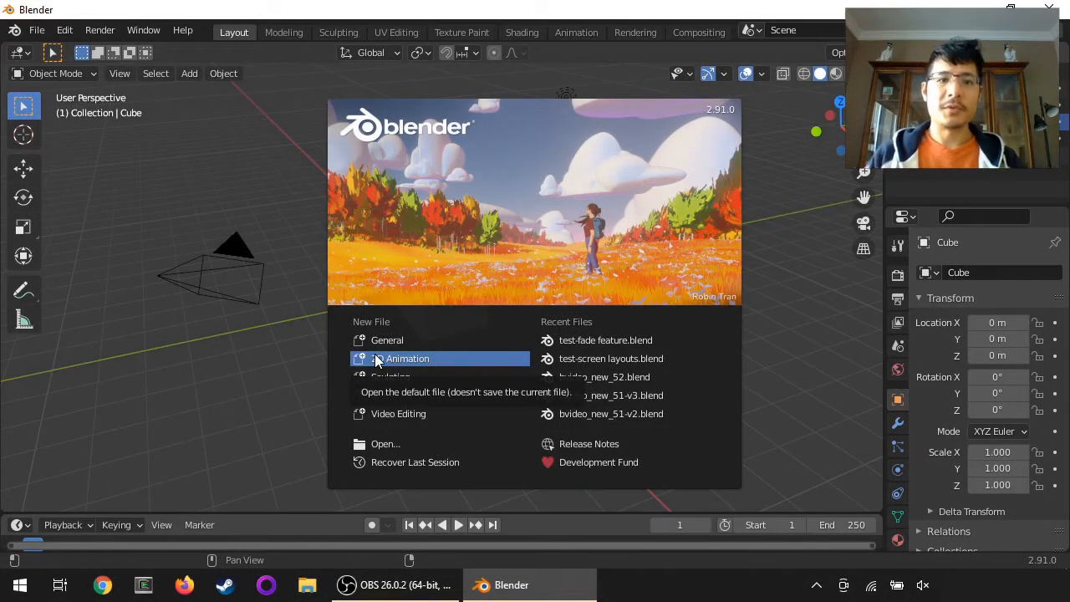
- Start a new Video Editing file and switch to the Video Editing workspace
click(425, 414)
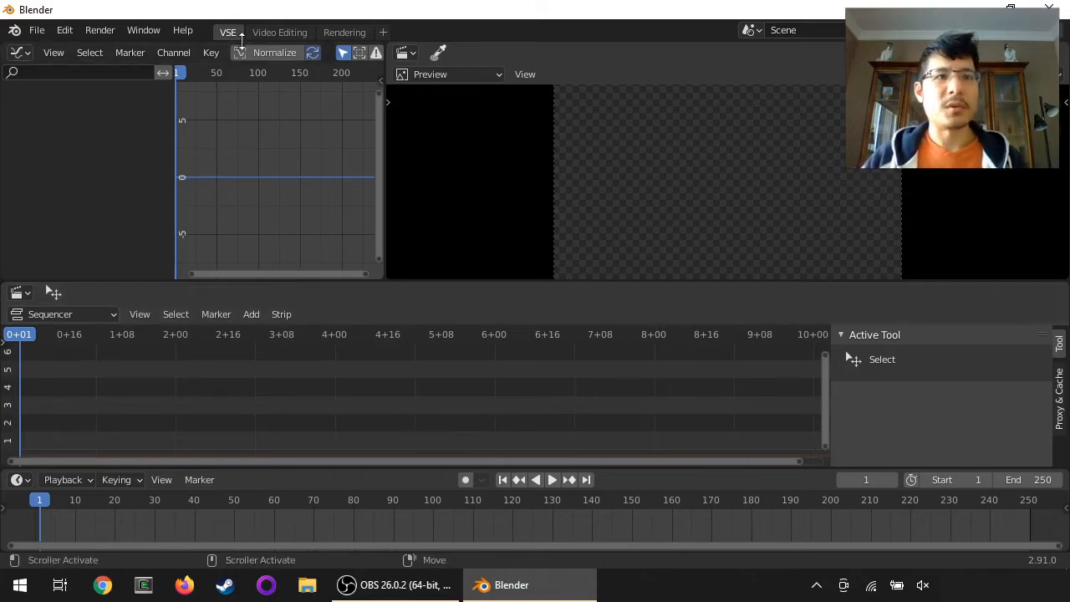
click(290, 33)
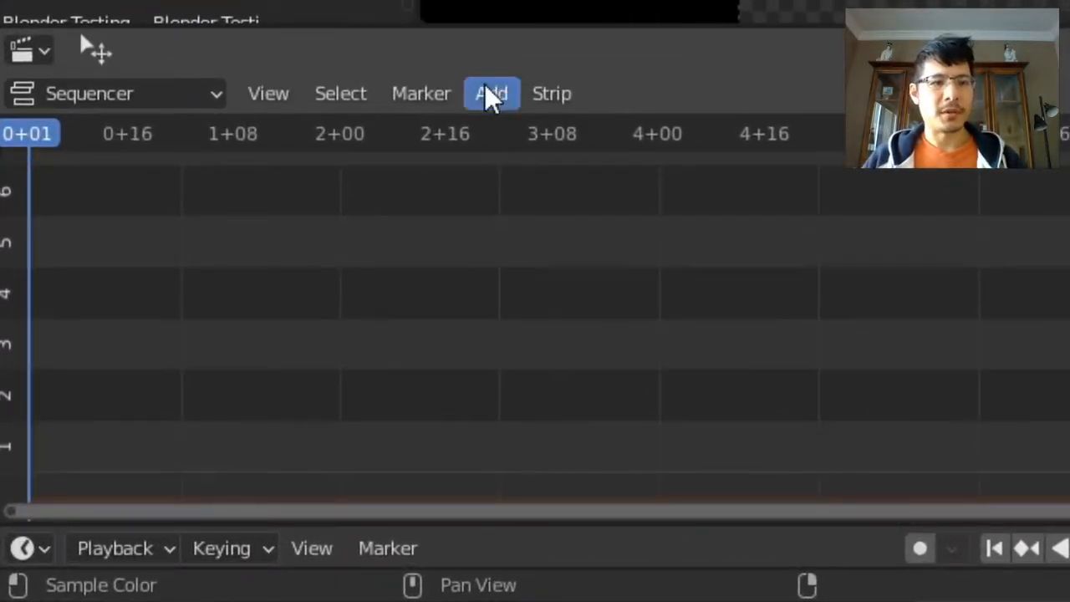
- Add a color strip in channel 1 at the first frame and extend its end to frame 27
click(492, 93)
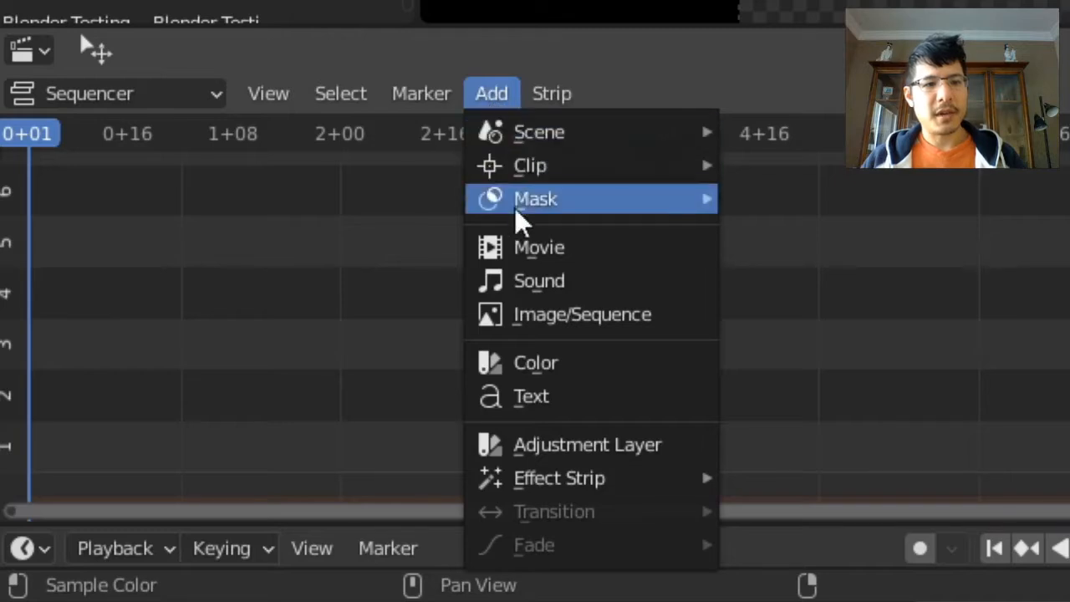
mouse_move(539, 485)
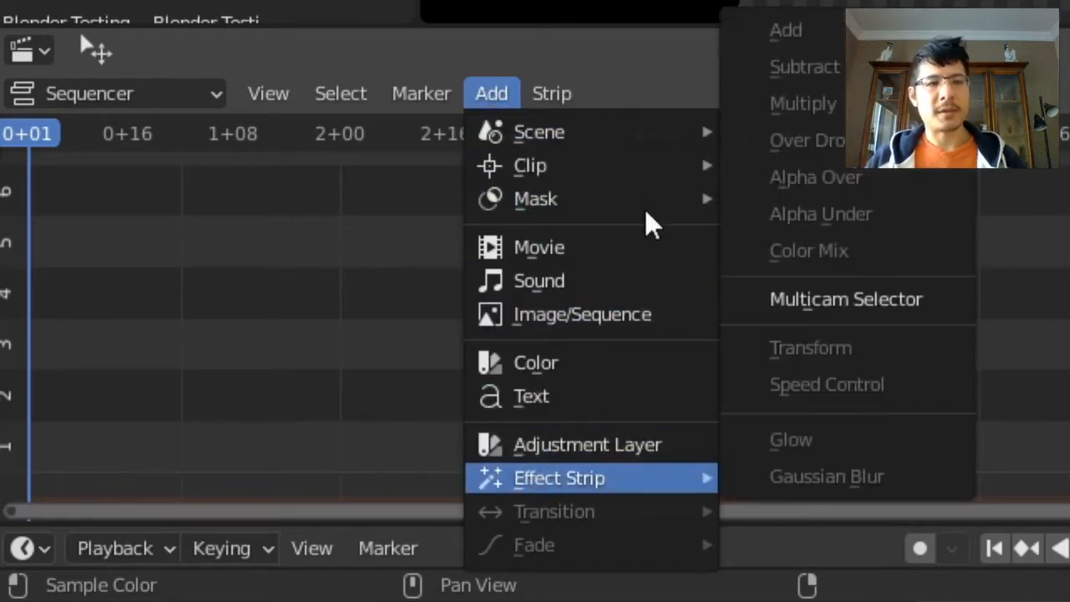
mouse_move(627, 149)
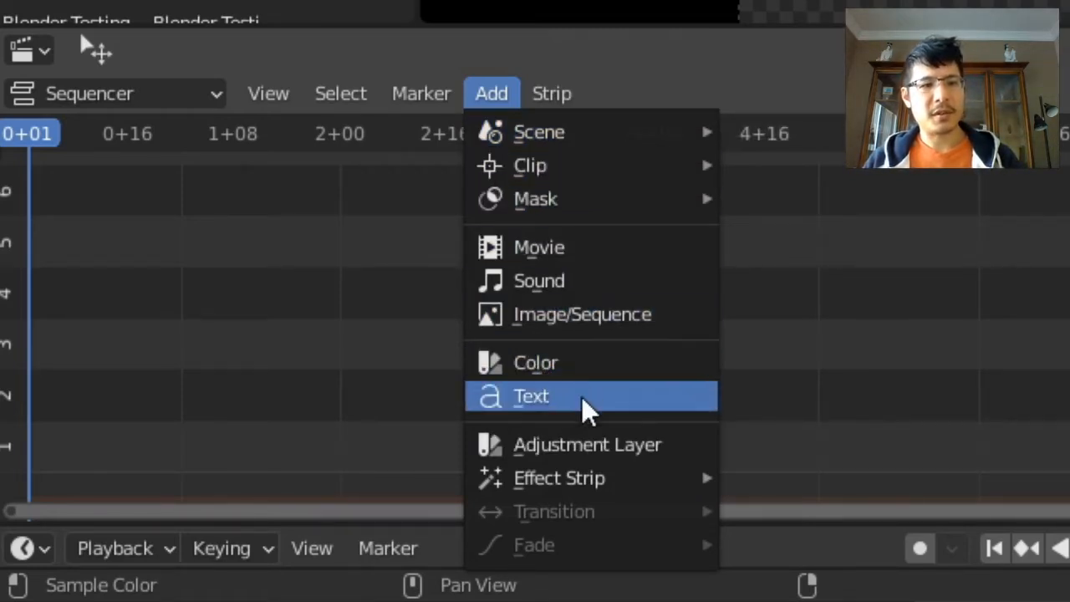
mouse_move(583, 493)
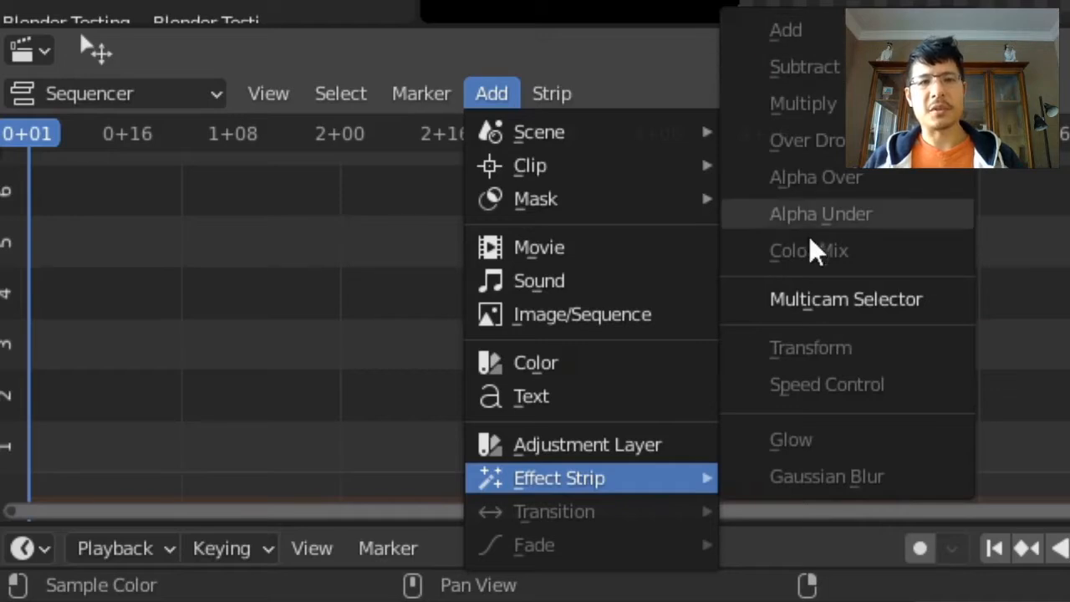
click(523, 372)
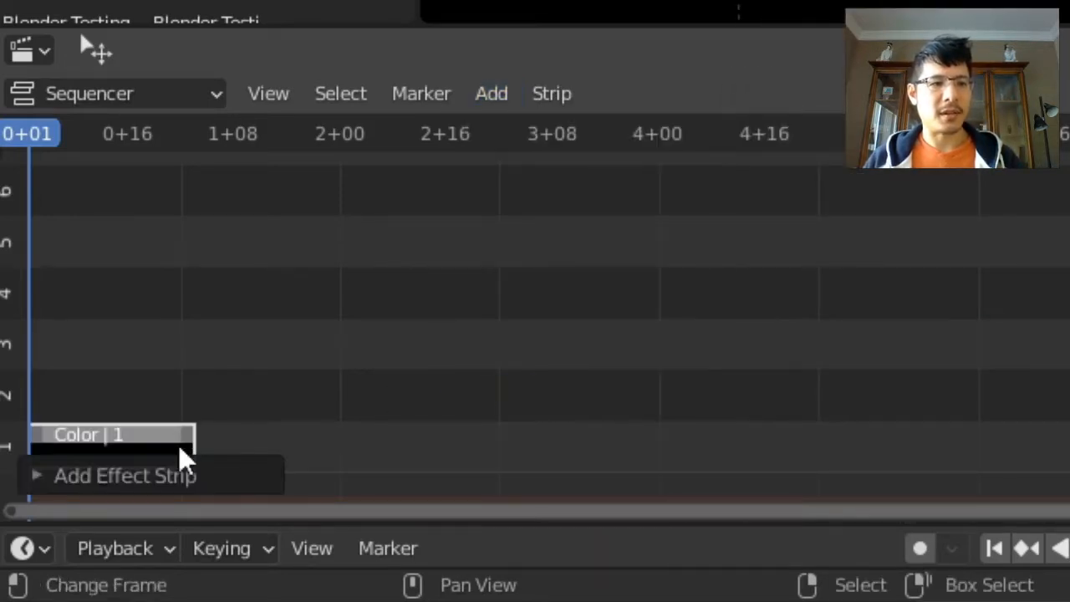
drag(194, 447, 209, 447)
- Add the Sintel 854x364 MP4 from C:\tmp\in as a movie strip with its sound
click(489, 95)
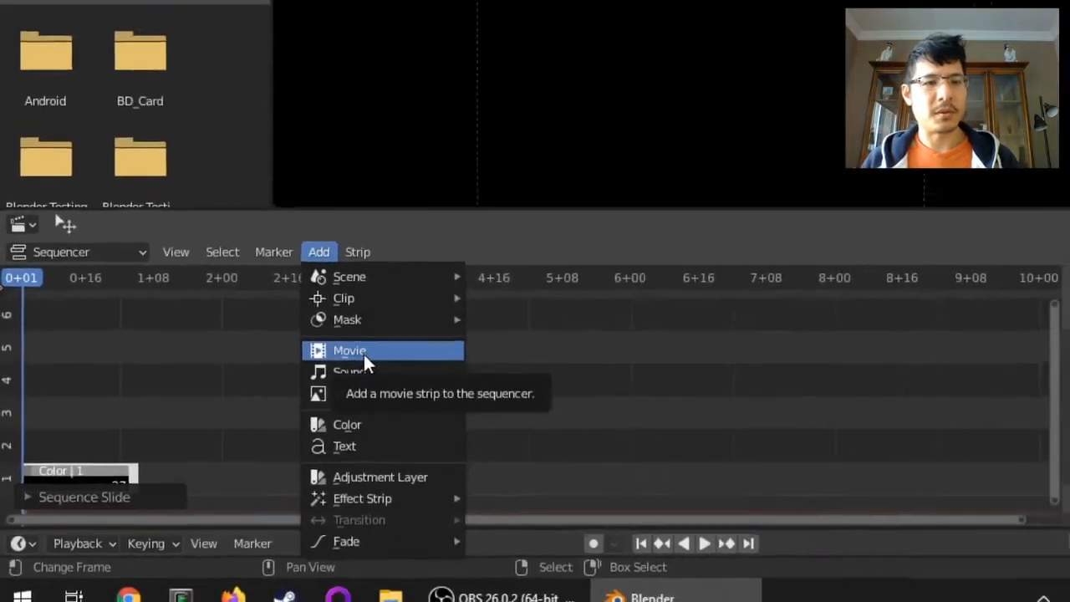
click(361, 352)
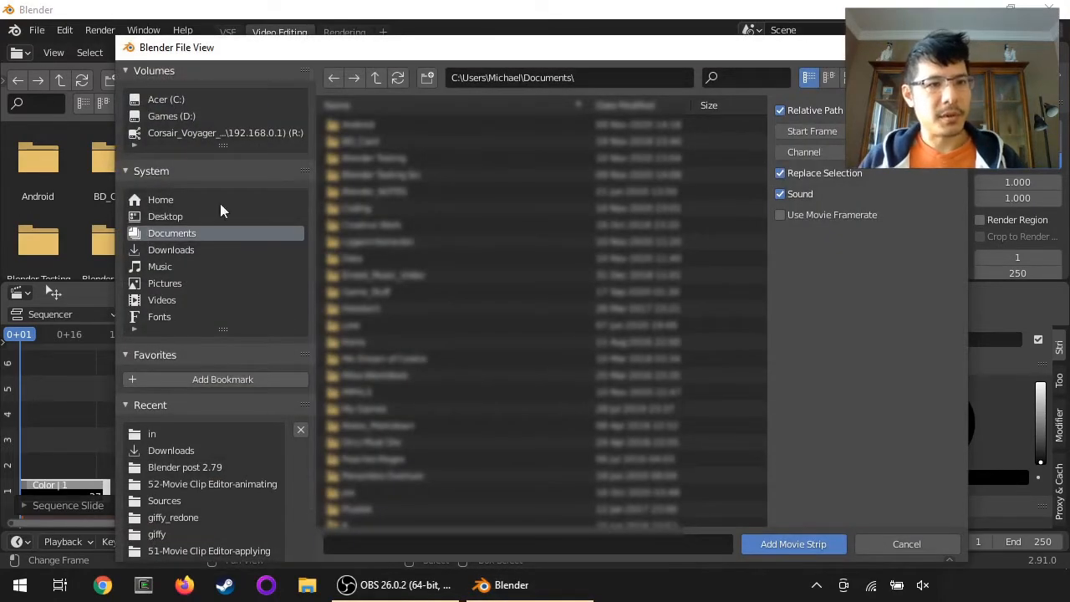
click(171, 103)
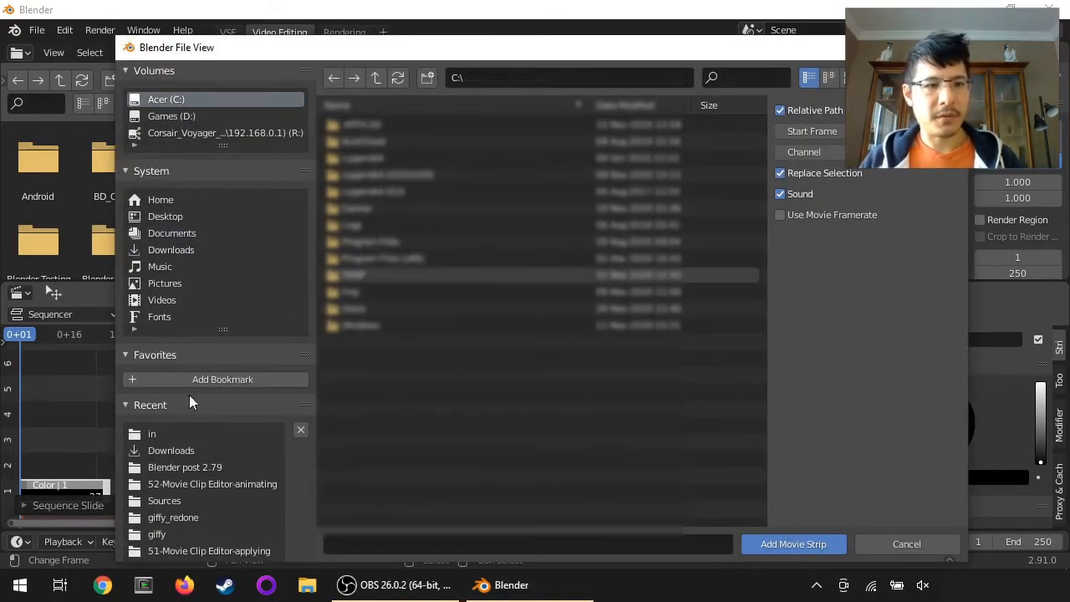
click(155, 433)
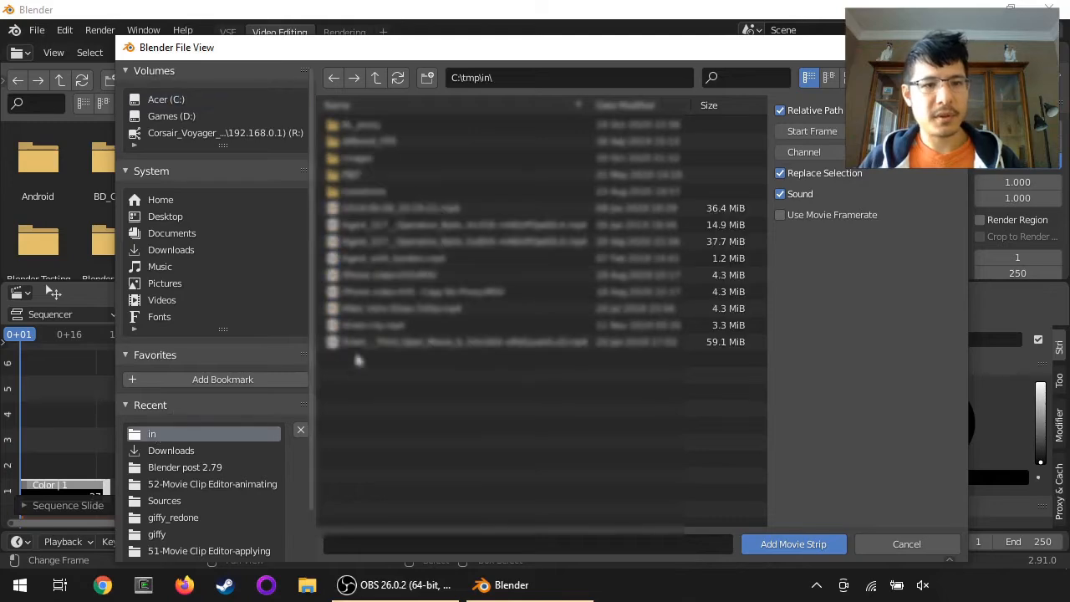
click(397, 343)
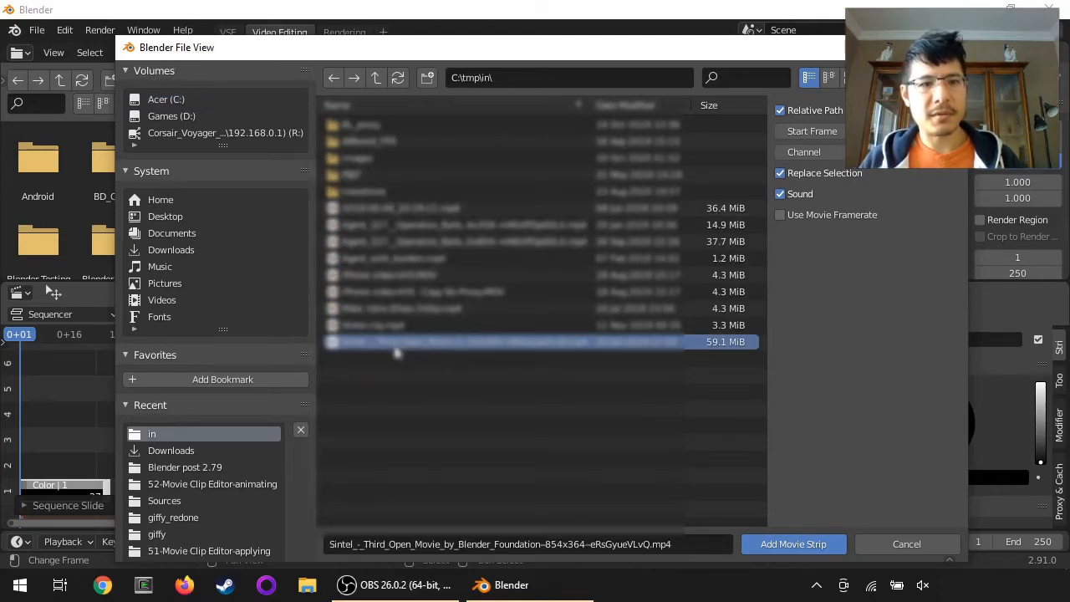
double_click(395, 346)
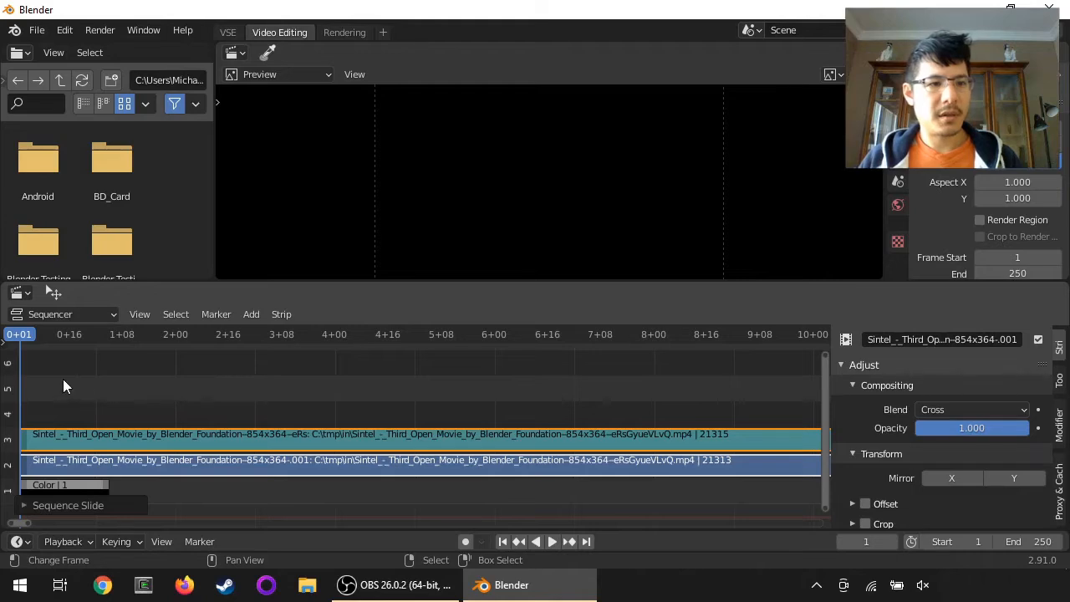
- Move the playhead to 6+03 and check the output resolution, frame range and frame rate
drag(63, 378, 504, 378)
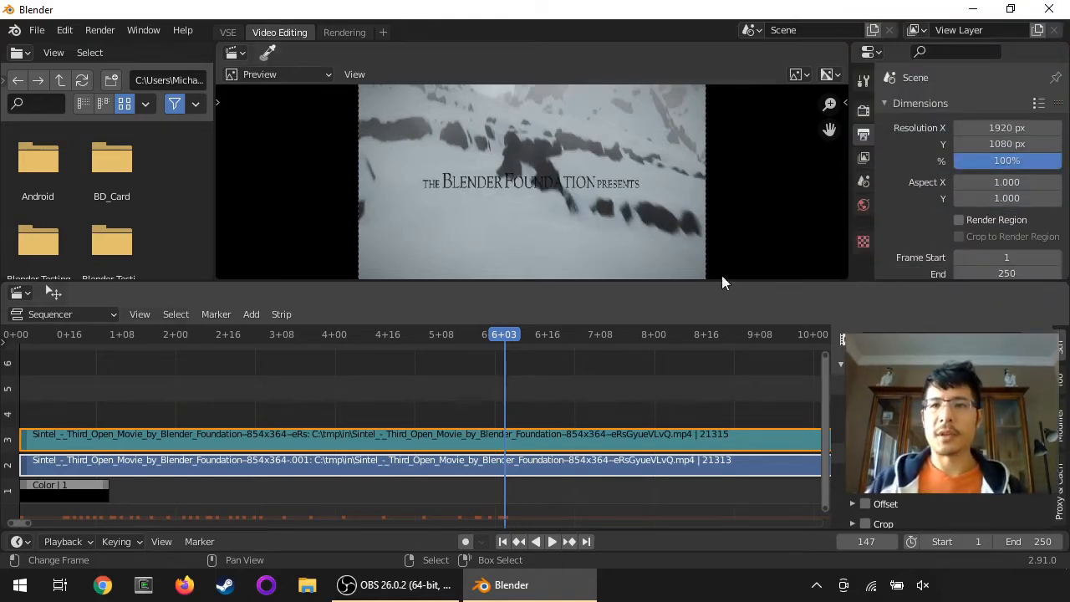
scroll(947, 159, down, 5)
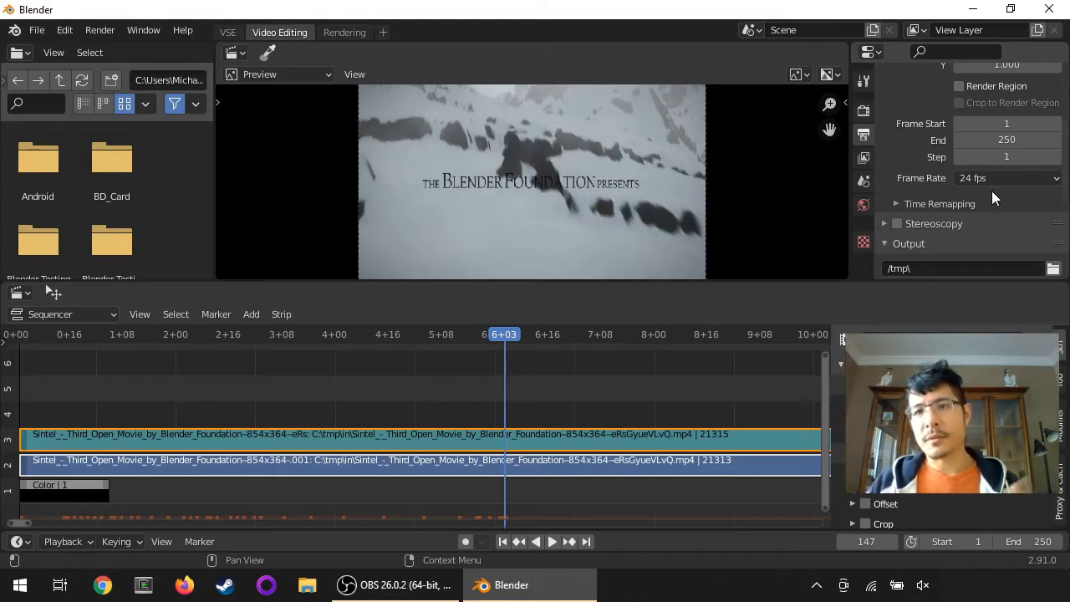
scroll(983, 200, up, 5)
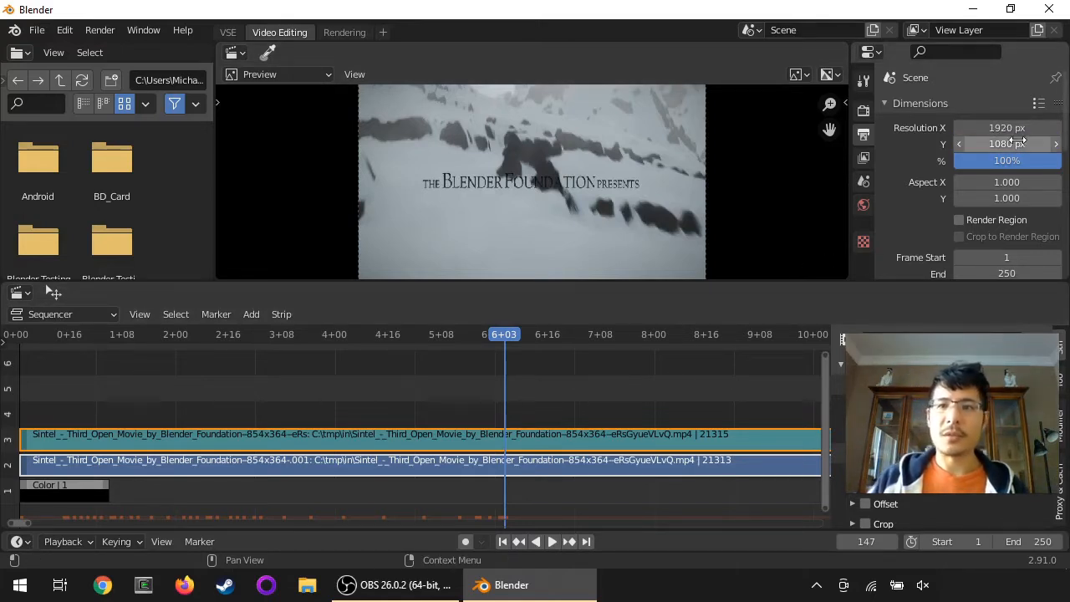
- Set the render size to match the Sintel movie strip and fit the frame to the preview
key(a)
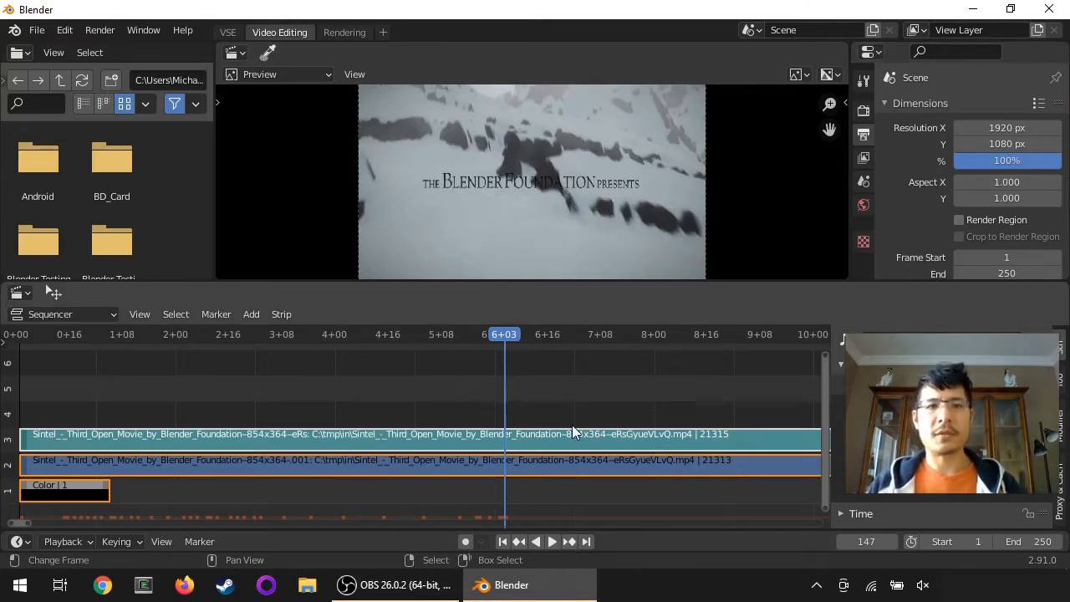
click(521, 465)
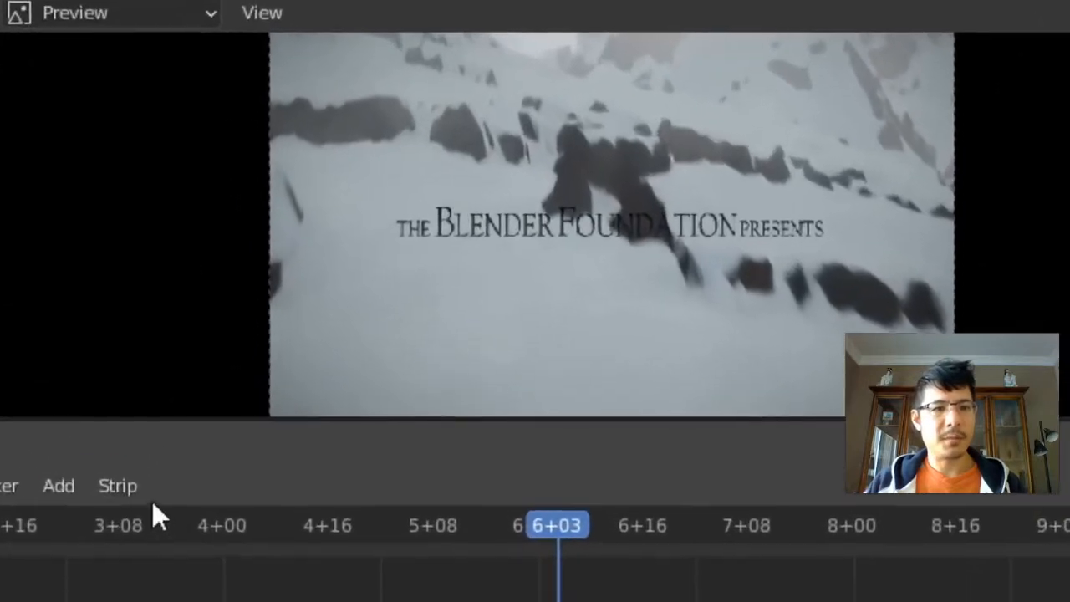
click(161, 441)
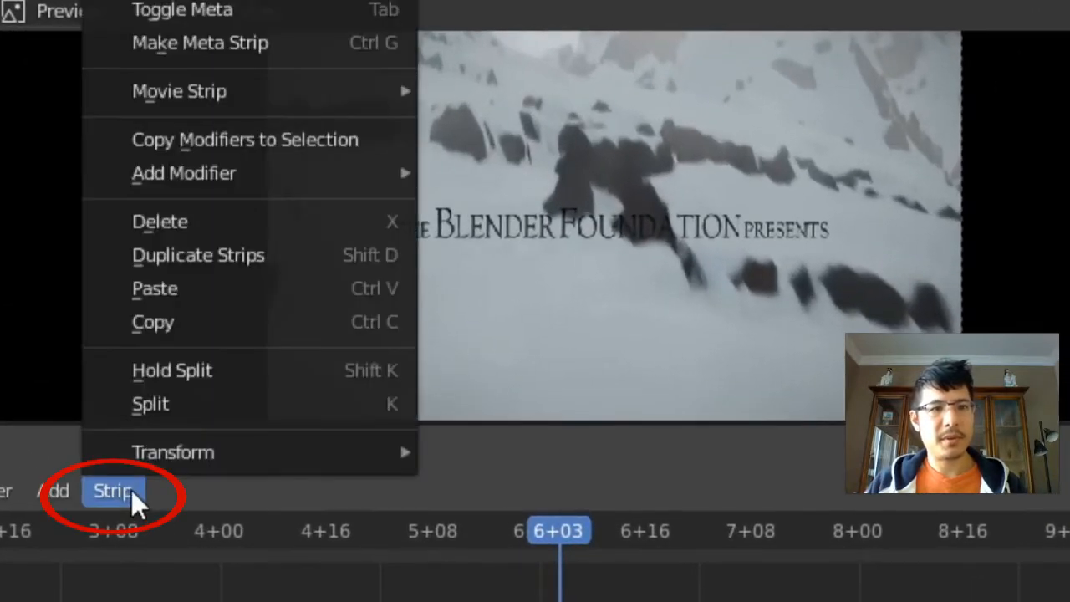
mouse_move(280, 92)
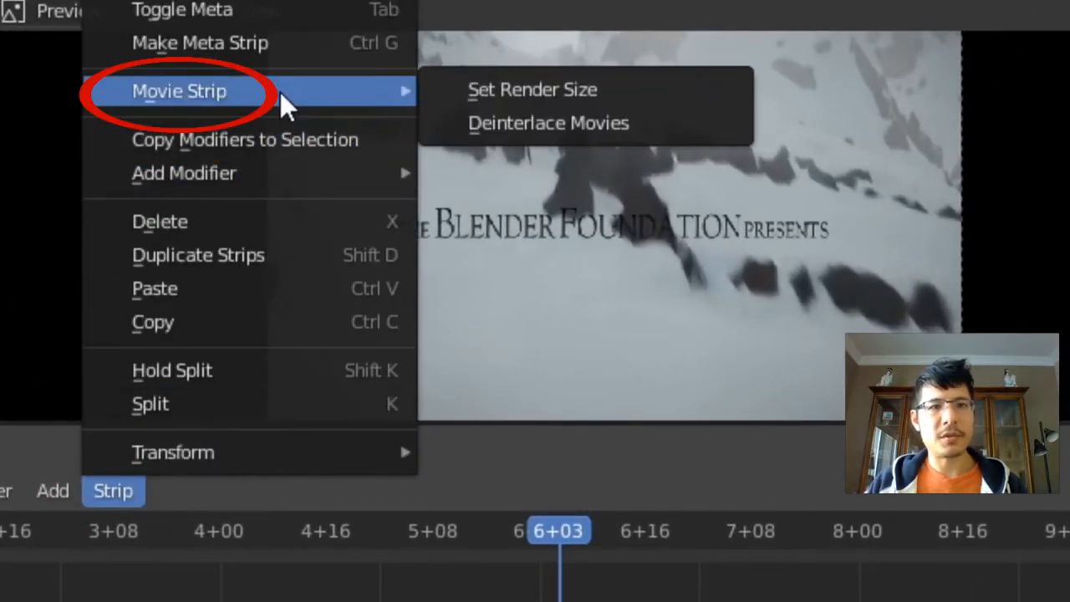
click(561, 92)
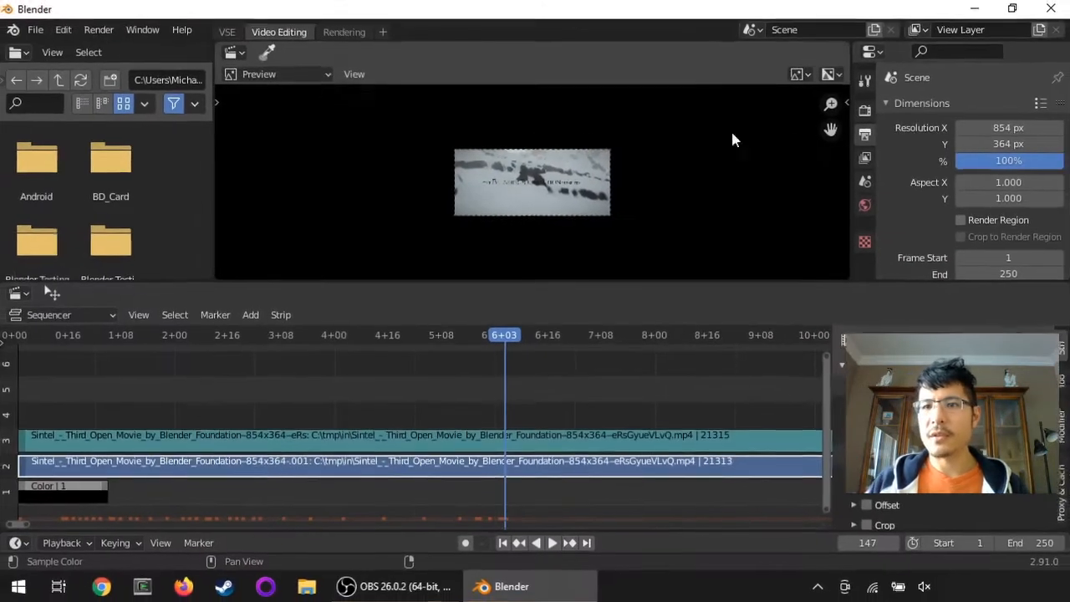
key(Home)
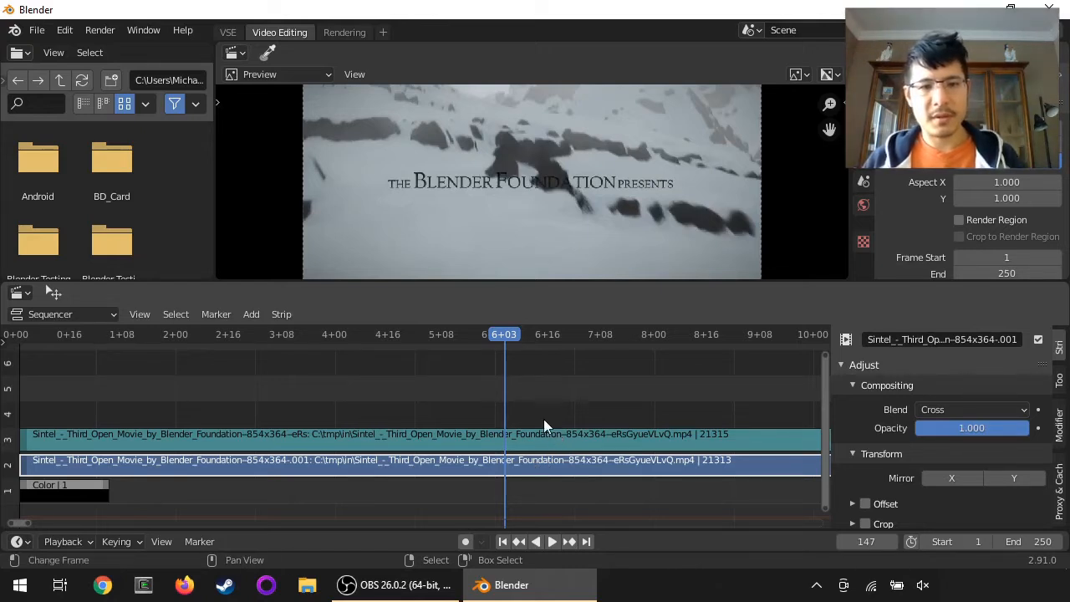
- Split all strips at 6+03 and delete everything before the playhead, including the color strip
key(a)
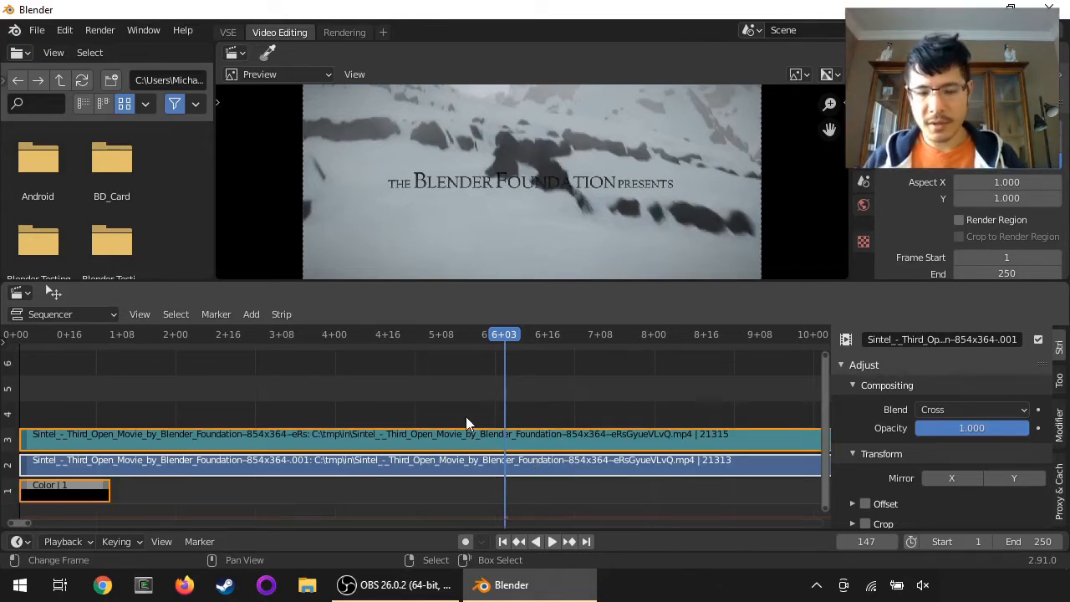
key(k)
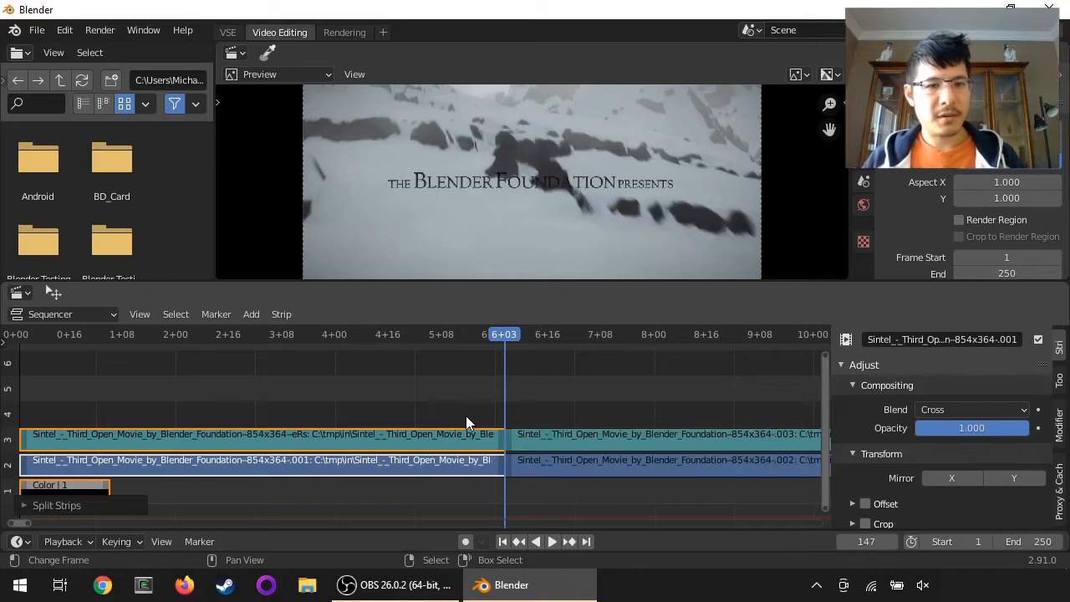
key(Delete)
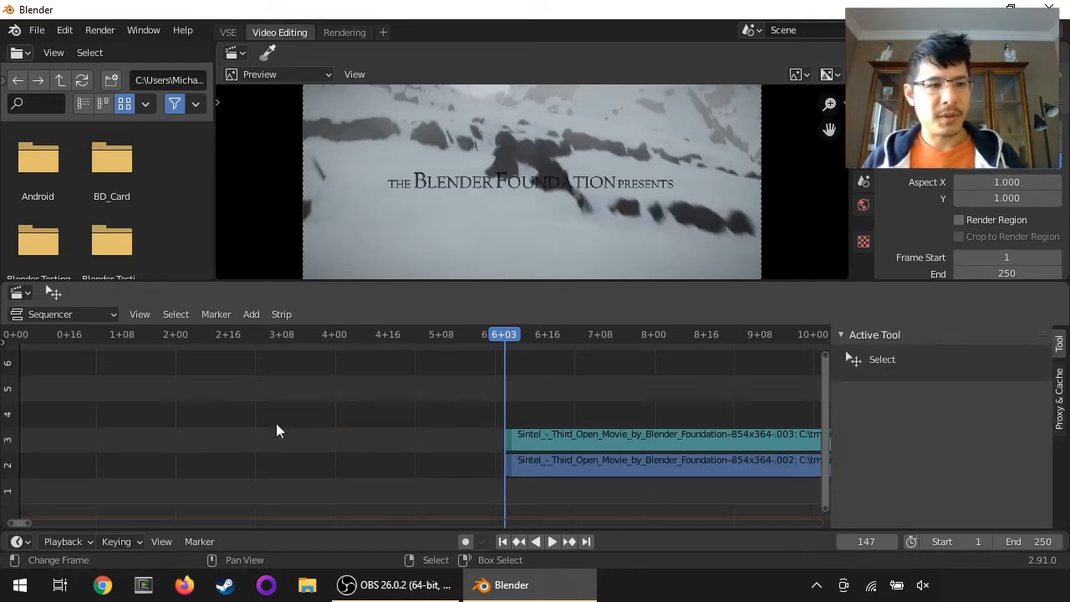
- Snap the remaining movie and sound strips to the first frame
click(501, 542)
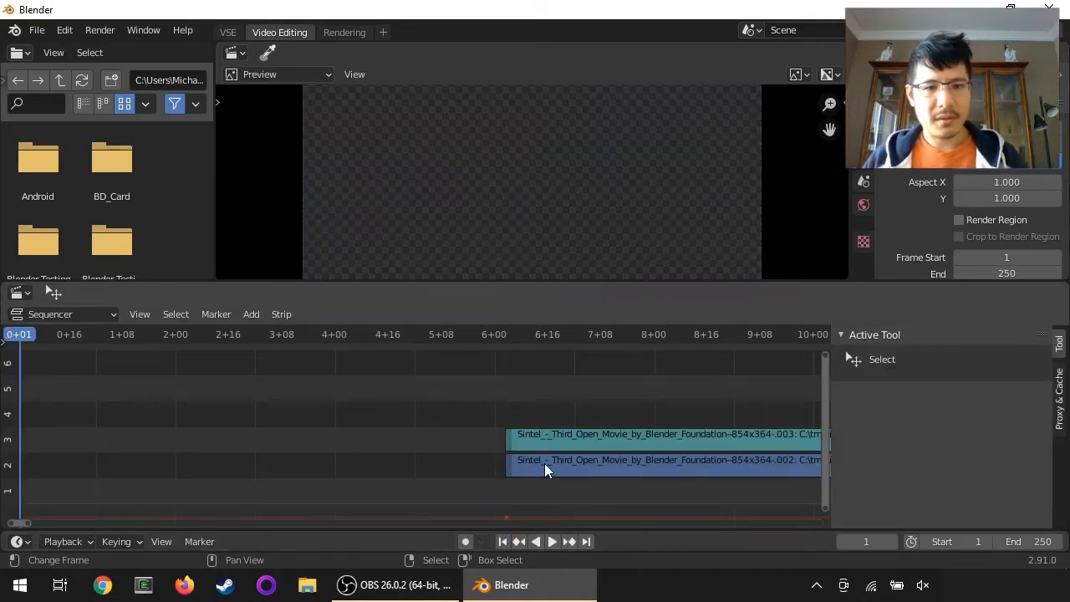
click(544, 463)
key(shift+s)
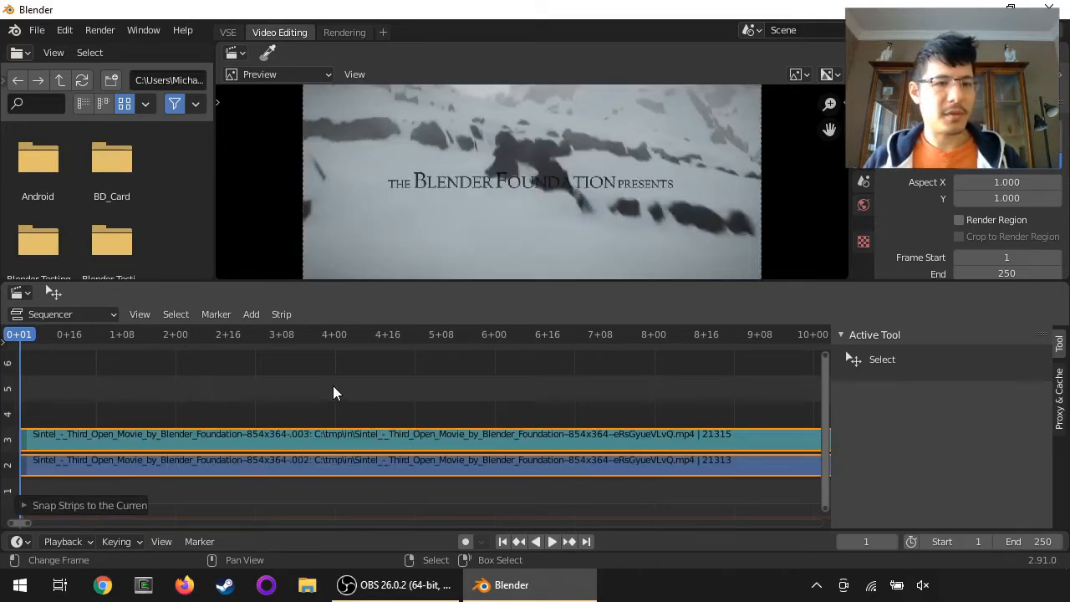
- Split the movie and sound strips at 8+00 and delete the parts after the cut
click(655, 376)
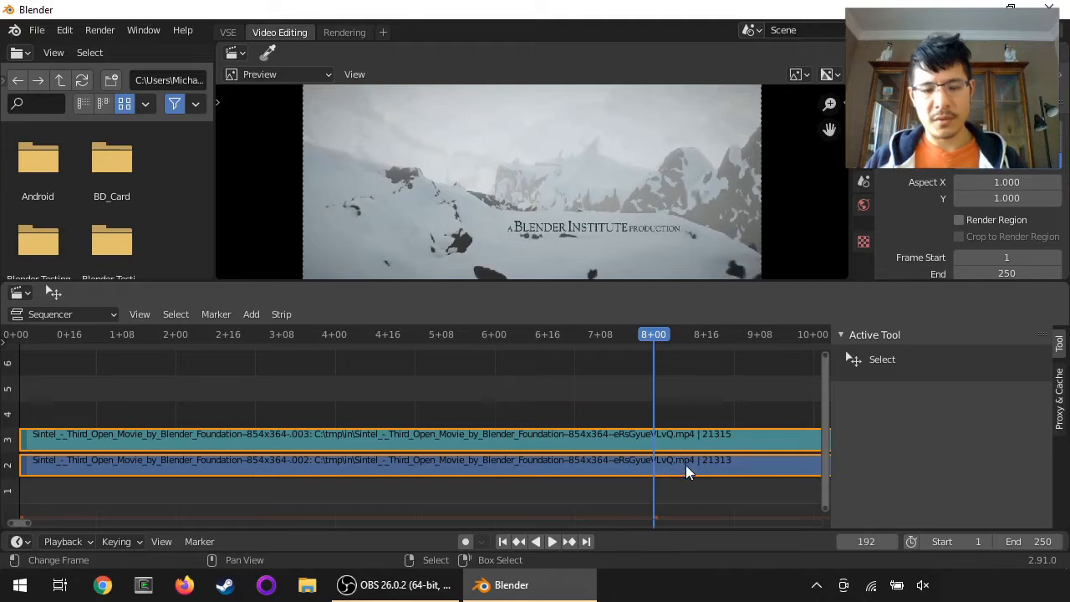
key(k)
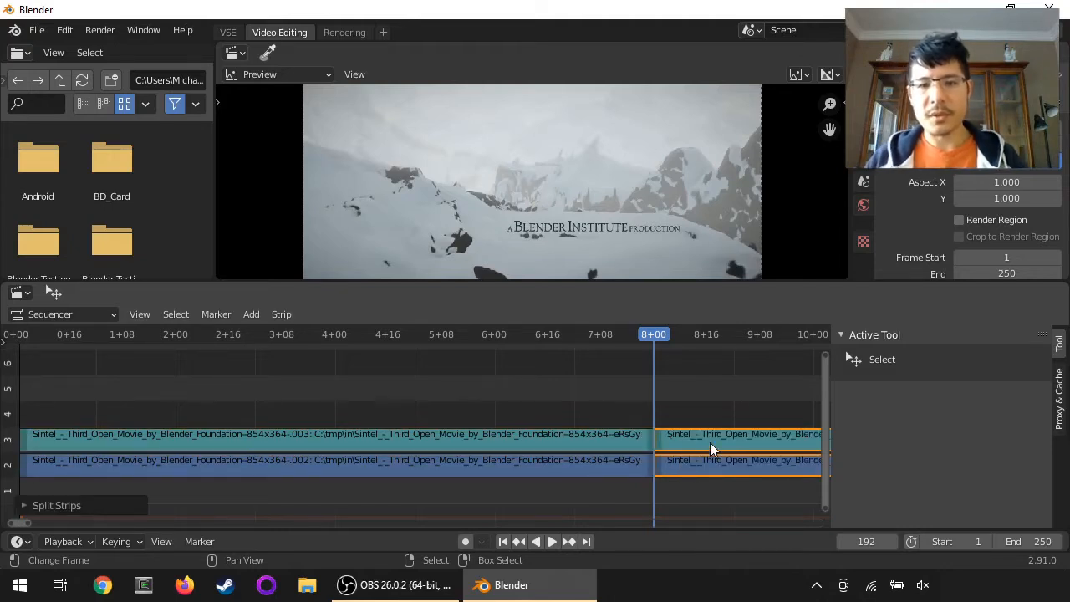
key(Delete)
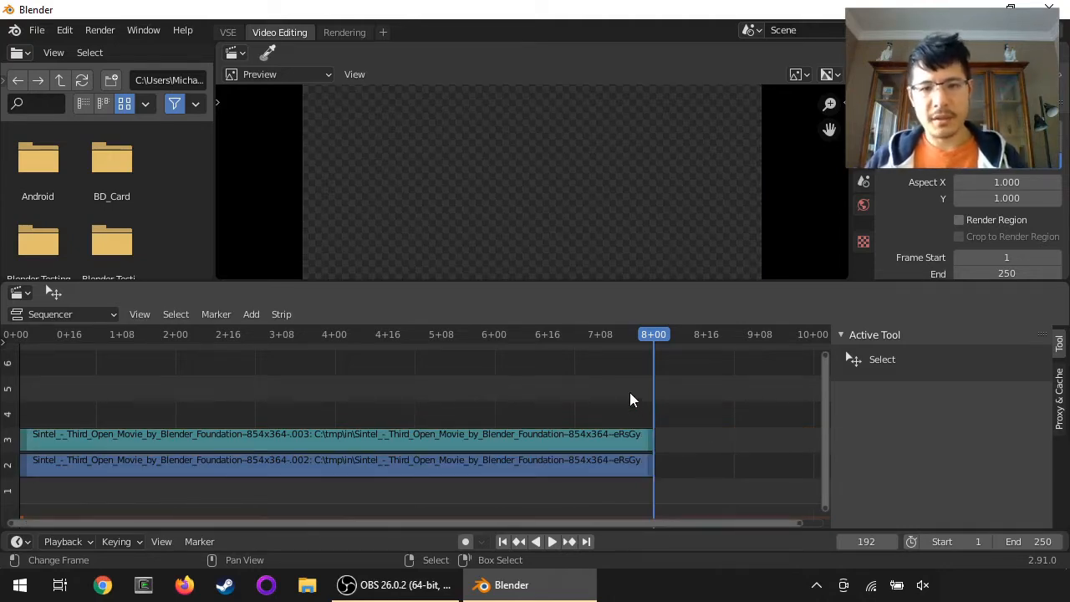
- Enlarge the timeline area, set the scene's end frame to 191 and fit the frame range in it
key(Left)
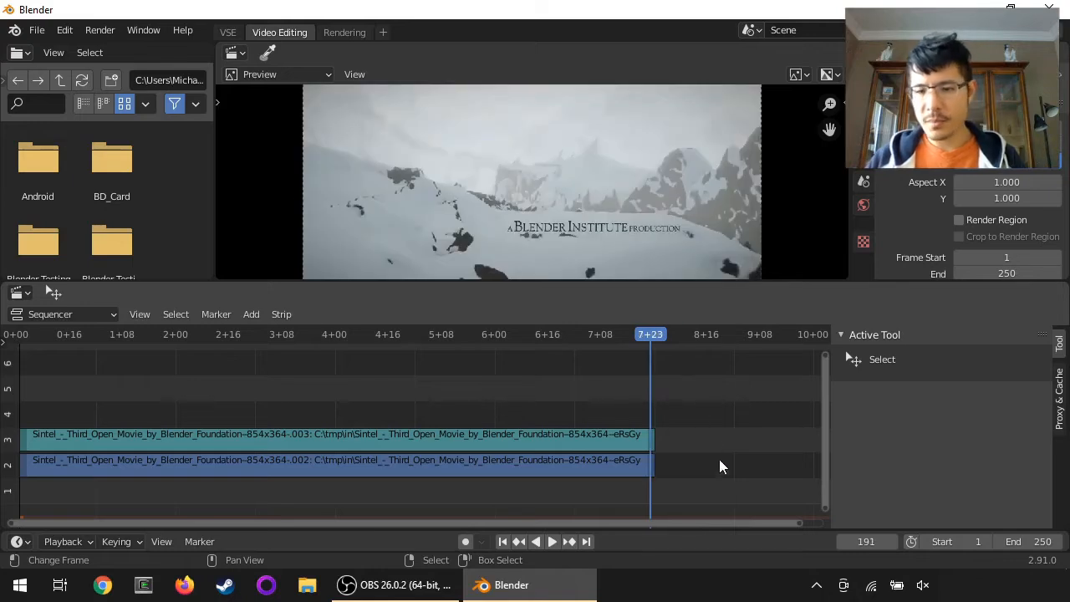
drag(680, 530, 680, 477)
key(ctrl+End)
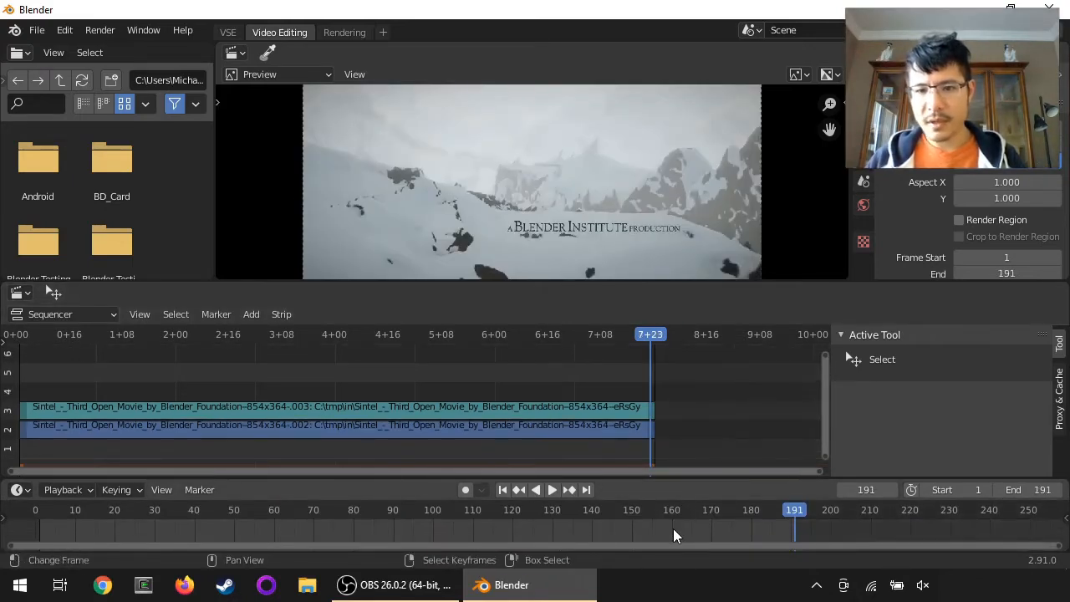
key(Home)
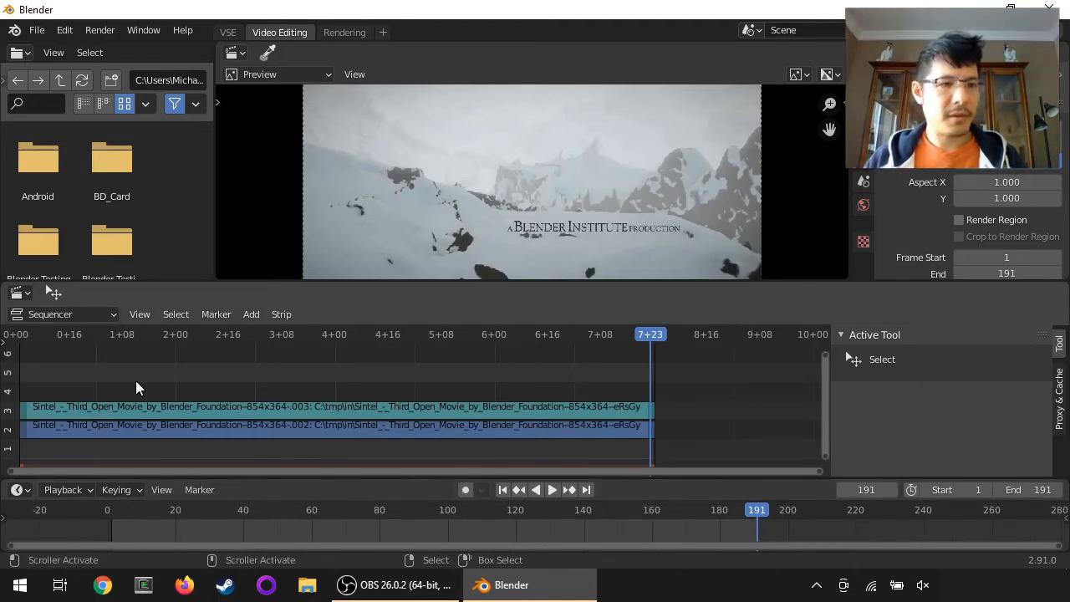
- Add a Fade In and Out to the movie strip in channel 2
click(388, 428)
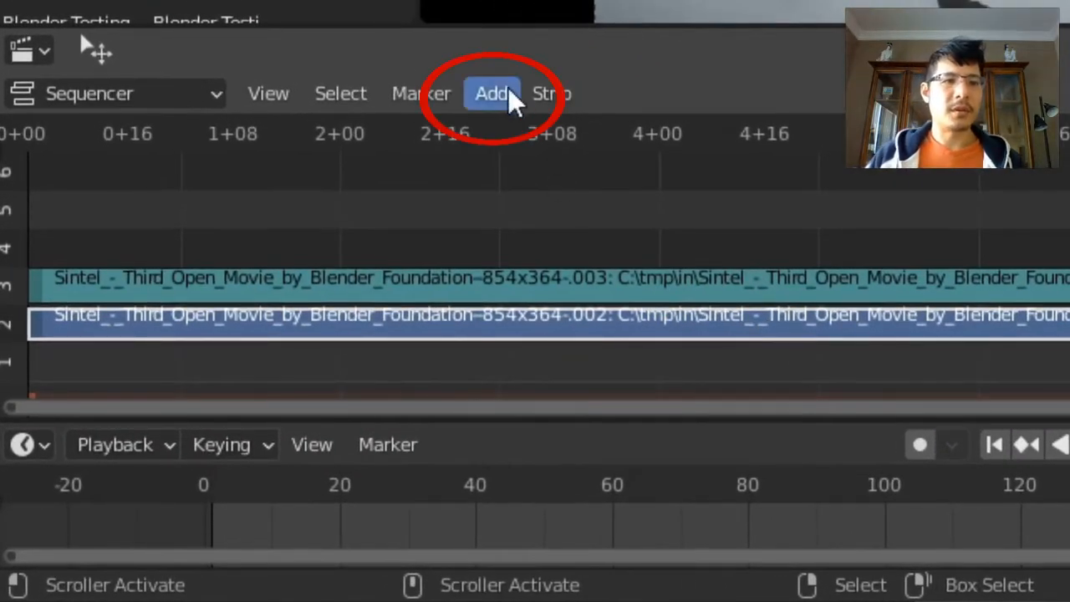
click(509, 102)
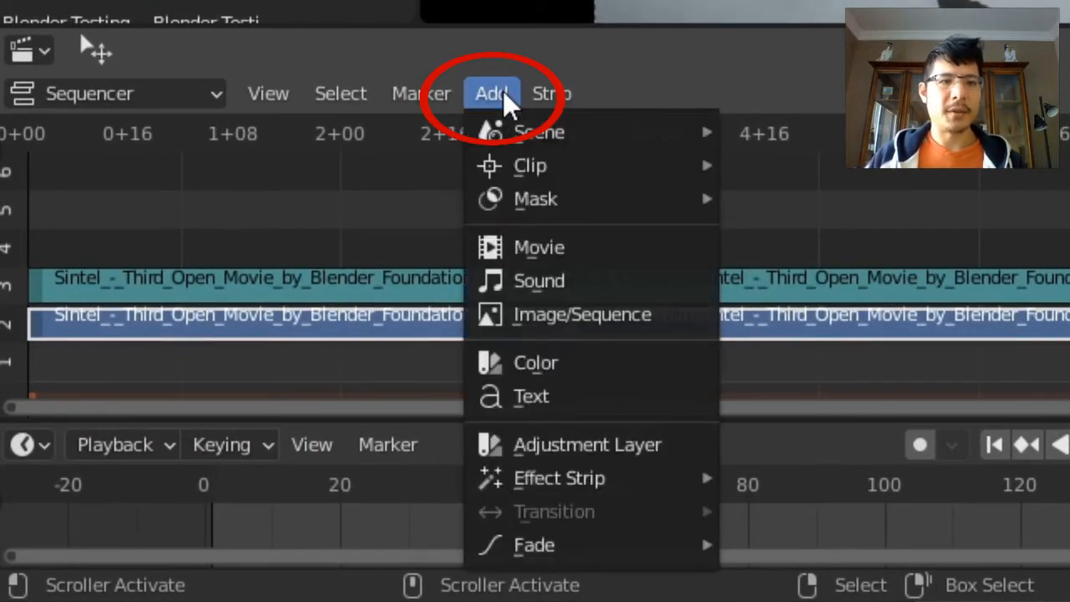
mouse_move(519, 550)
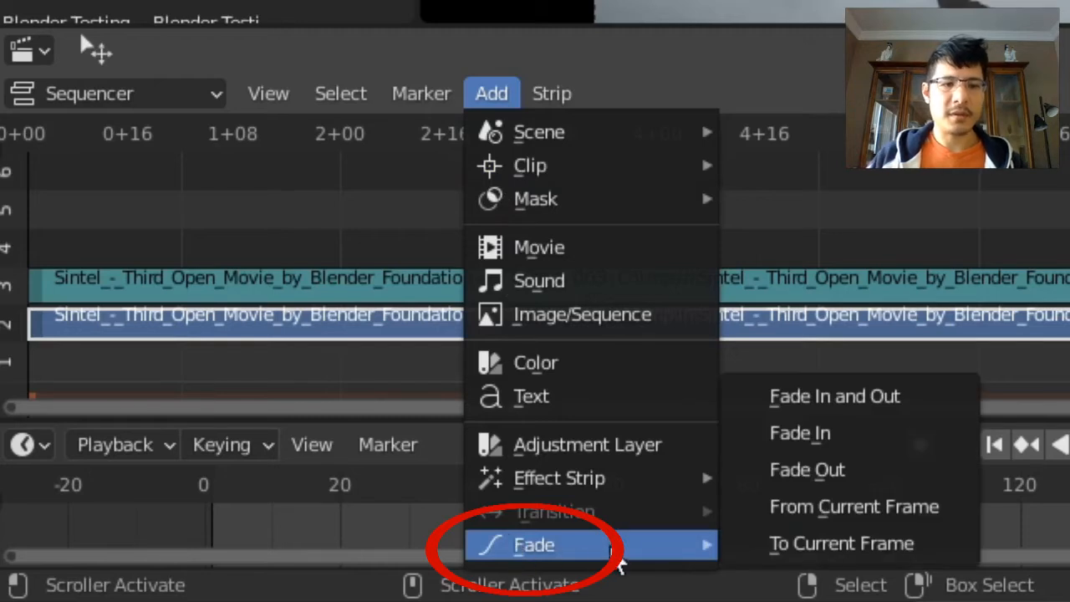
click(901, 401)
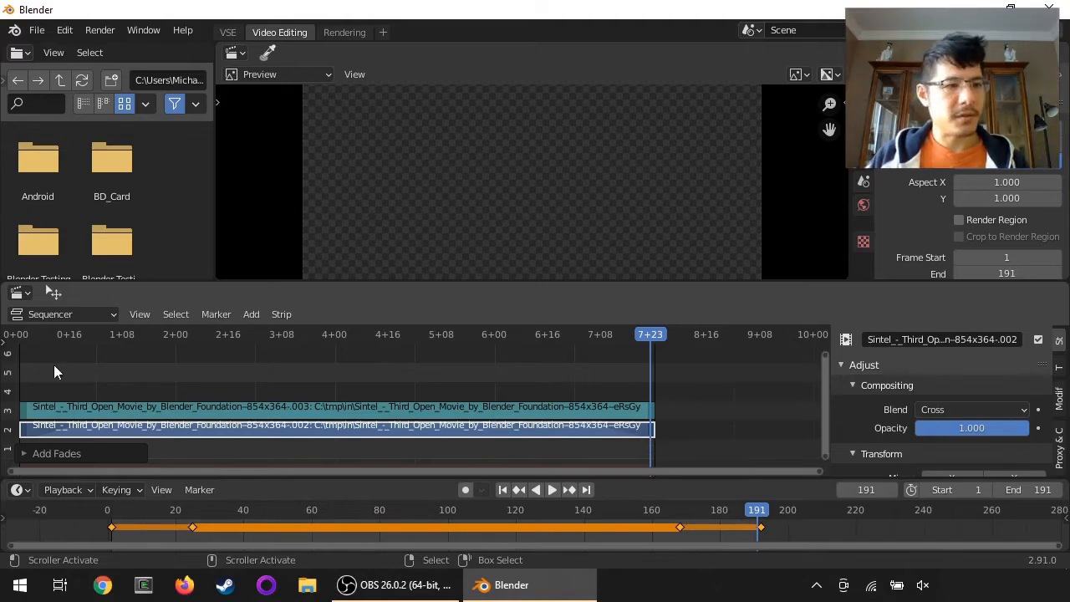
- Scrub through the start and end of the movie strip and step between its opacity keyframes to examine both fades
drag(23, 373, 97, 366)
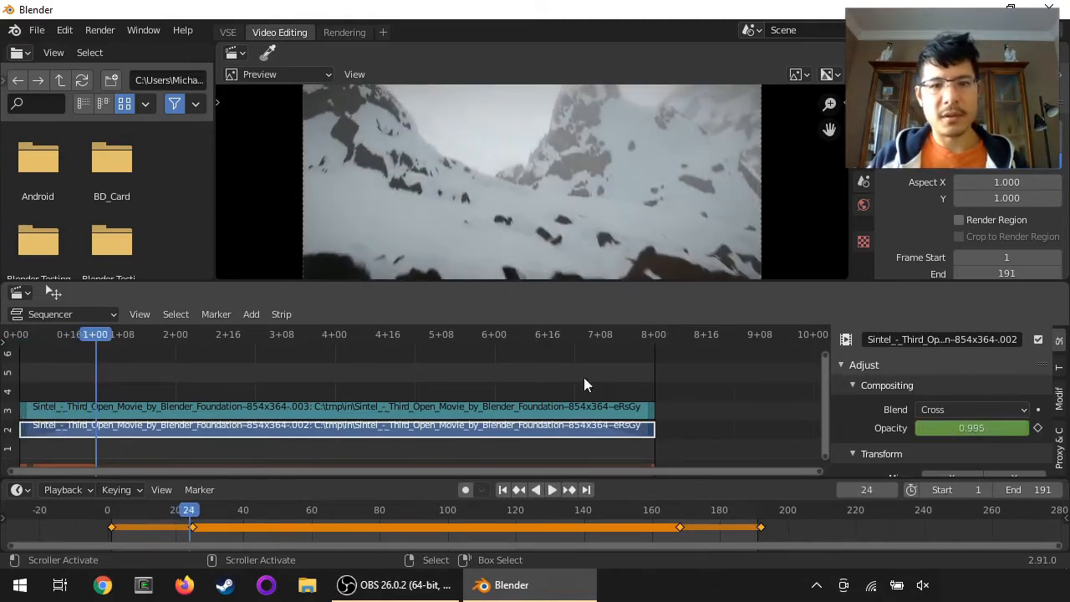
drag(577, 376, 647, 377)
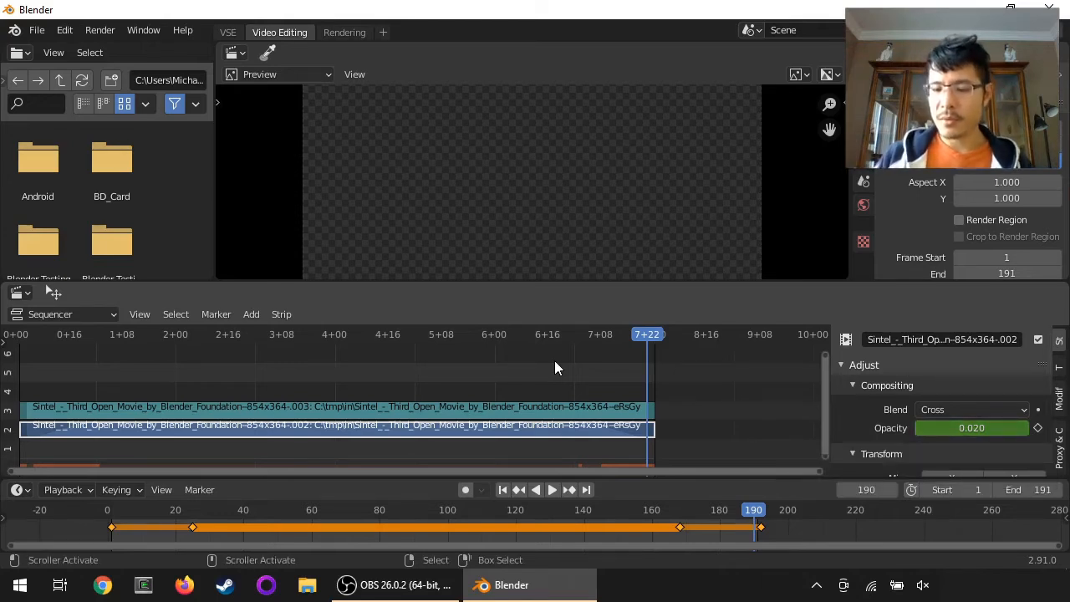
key(Down)
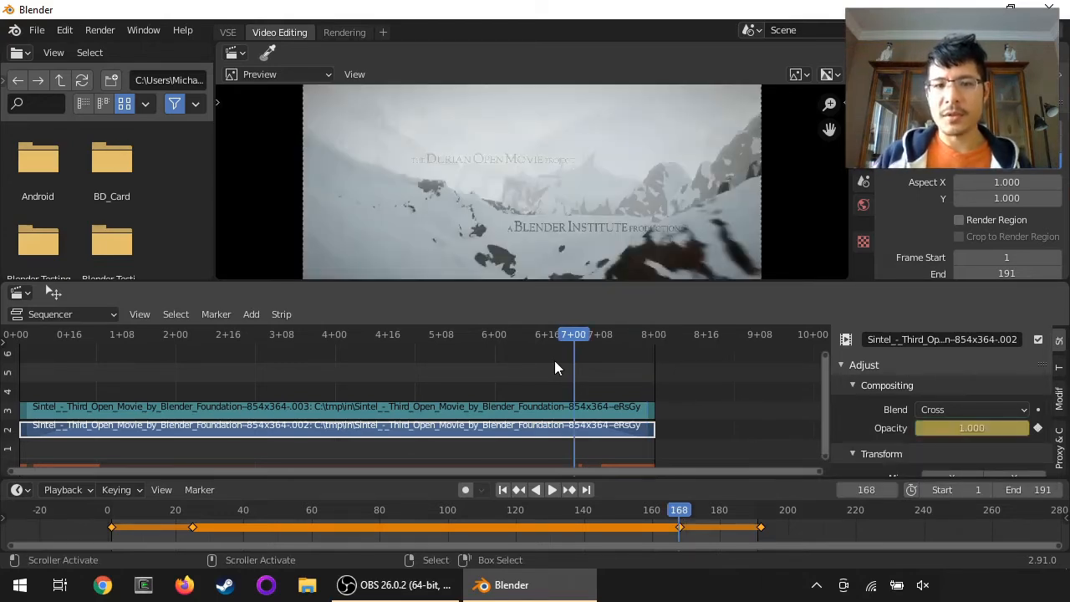
key(Up)
key(Down)
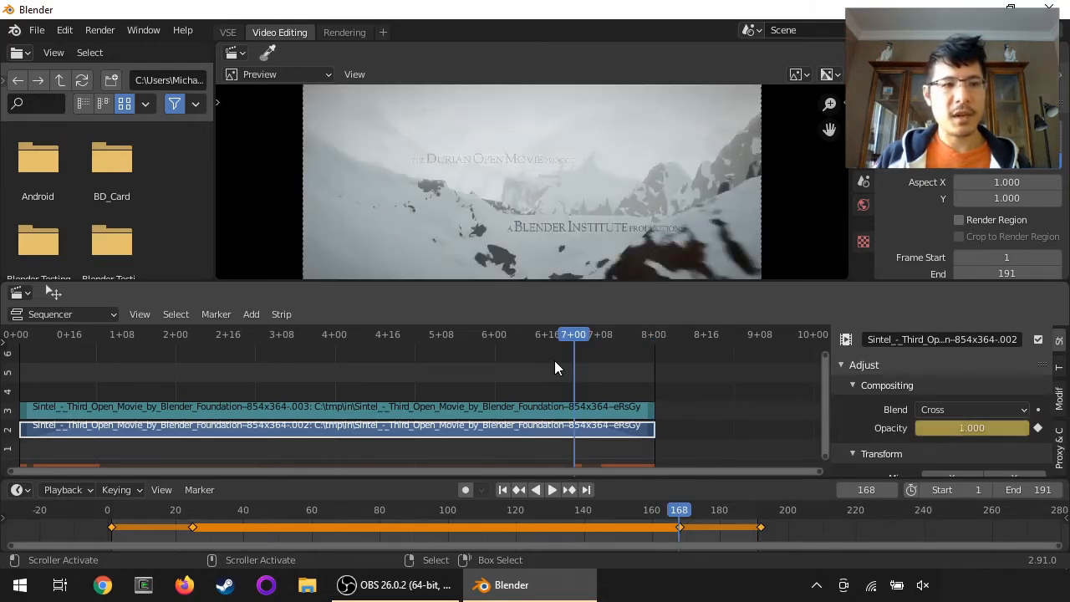
key(Down)
key(Down)
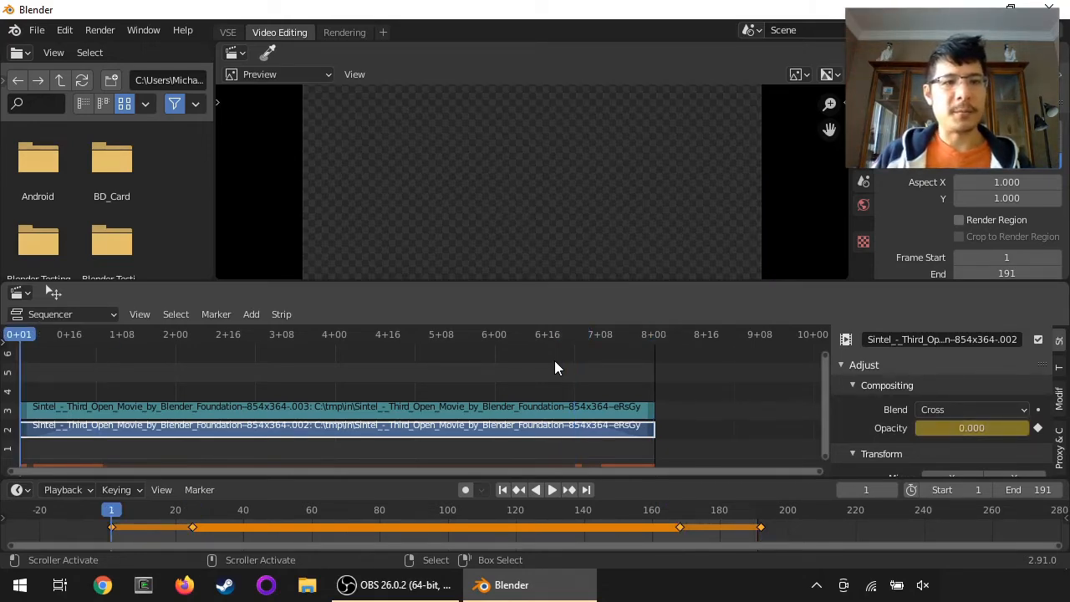
key(Up)
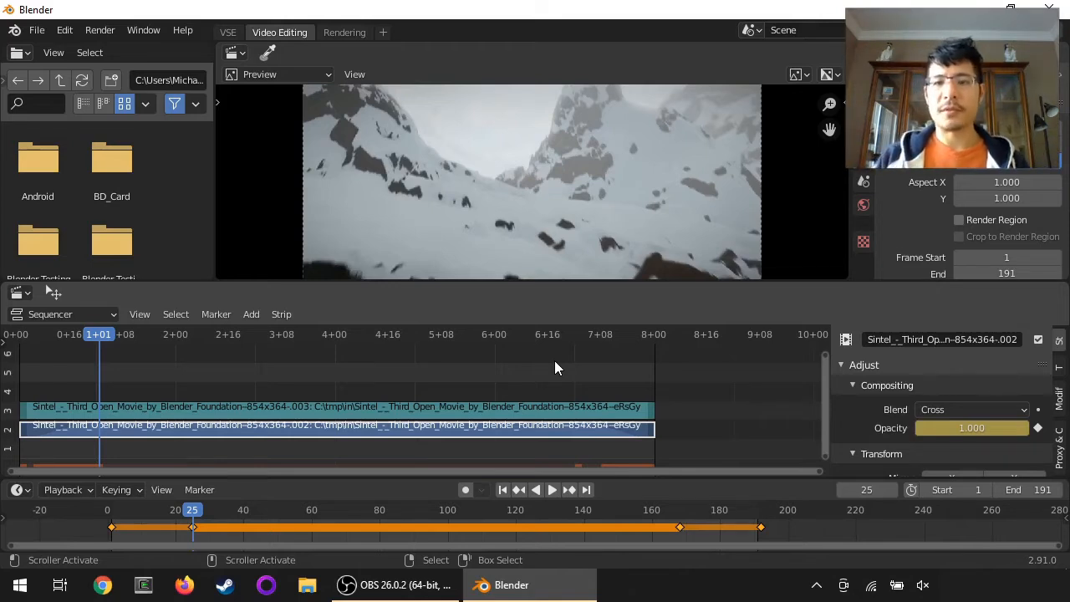
key(Up)
key(Up)
key(Down)
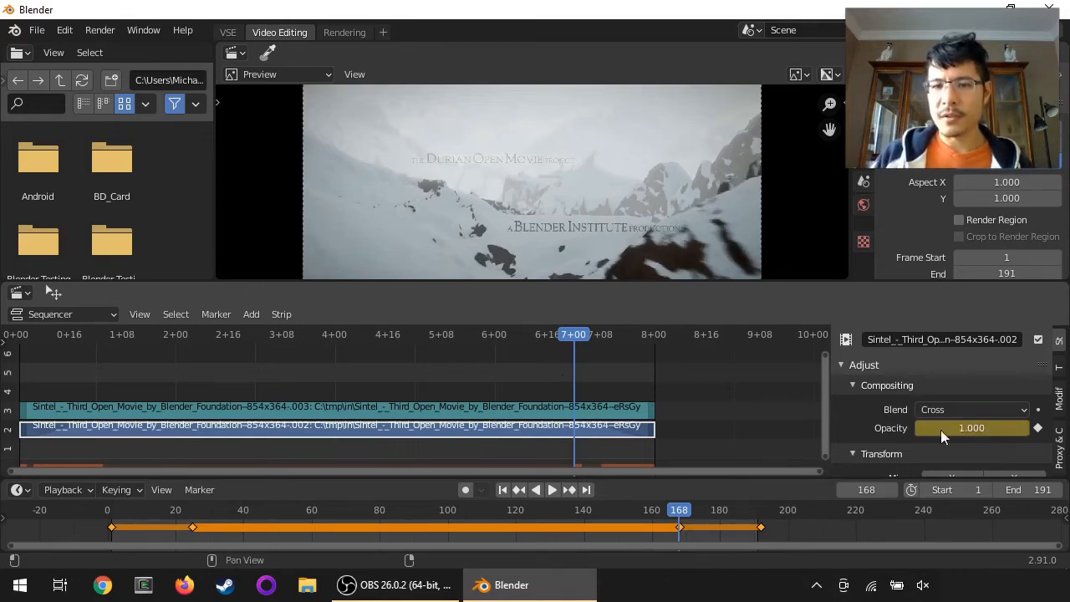
- Replace the movie strip's last opacity keyframe at frame 192 with a value of 0.5 and preview the fade-out
key(Up)
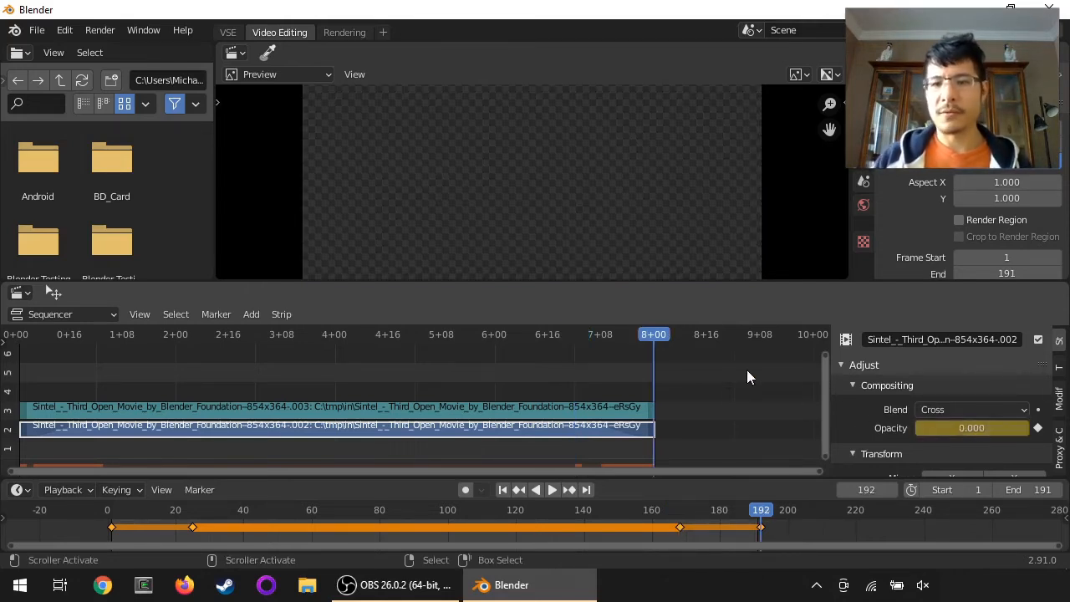
click(987, 429)
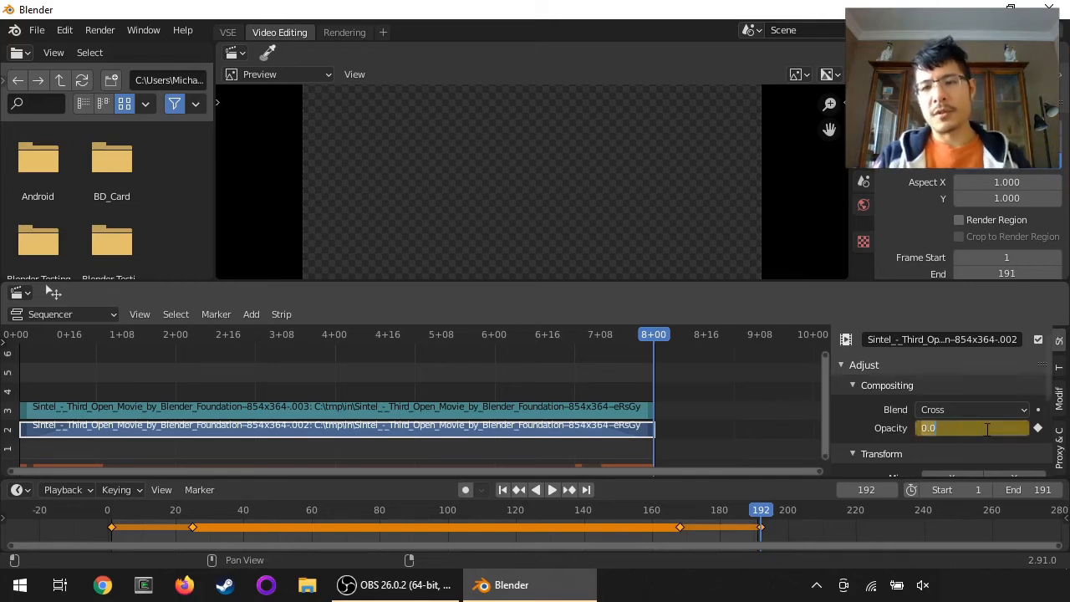
text(0.5)
key(Return)
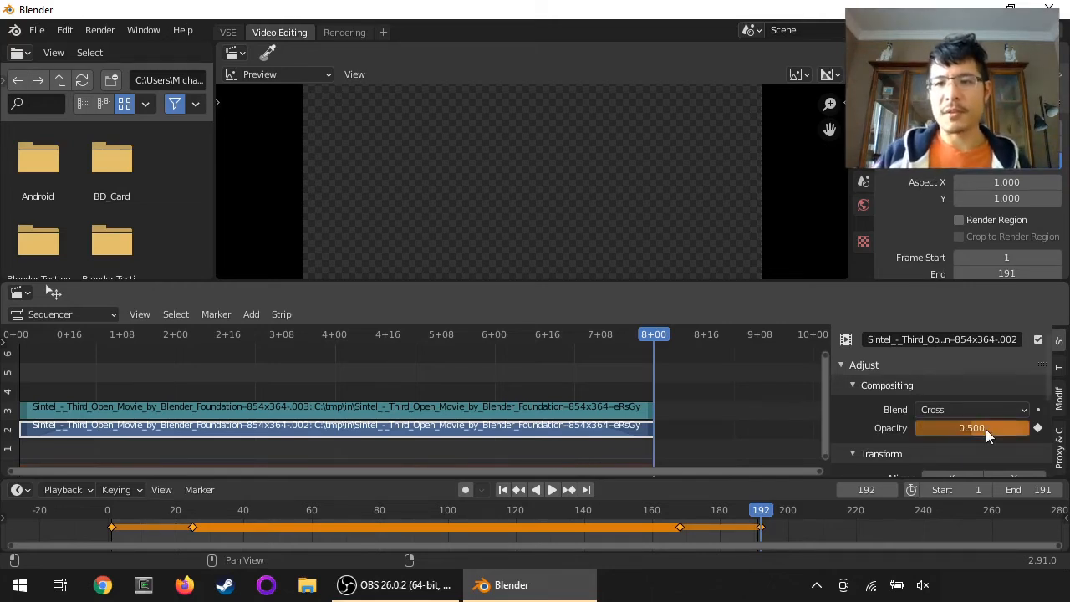
key(i)
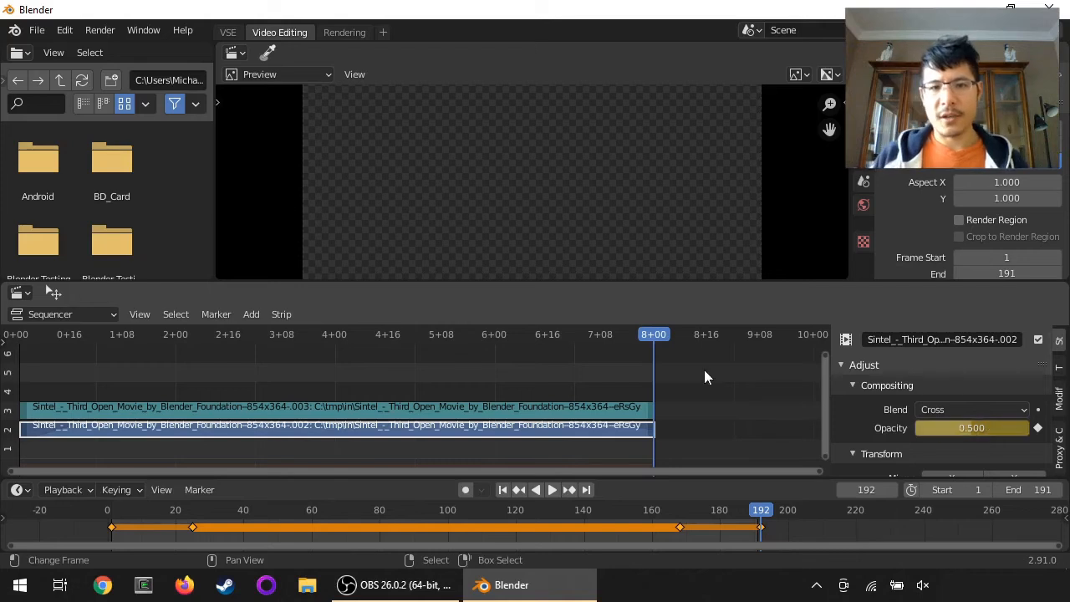
key(shift+ctrl+space)
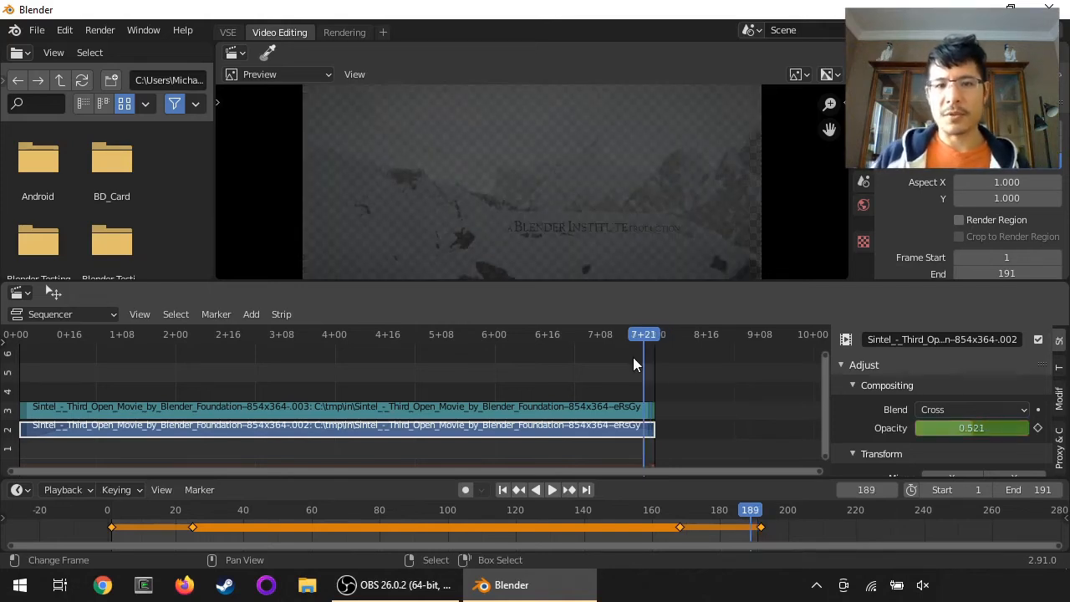
key(Escape)
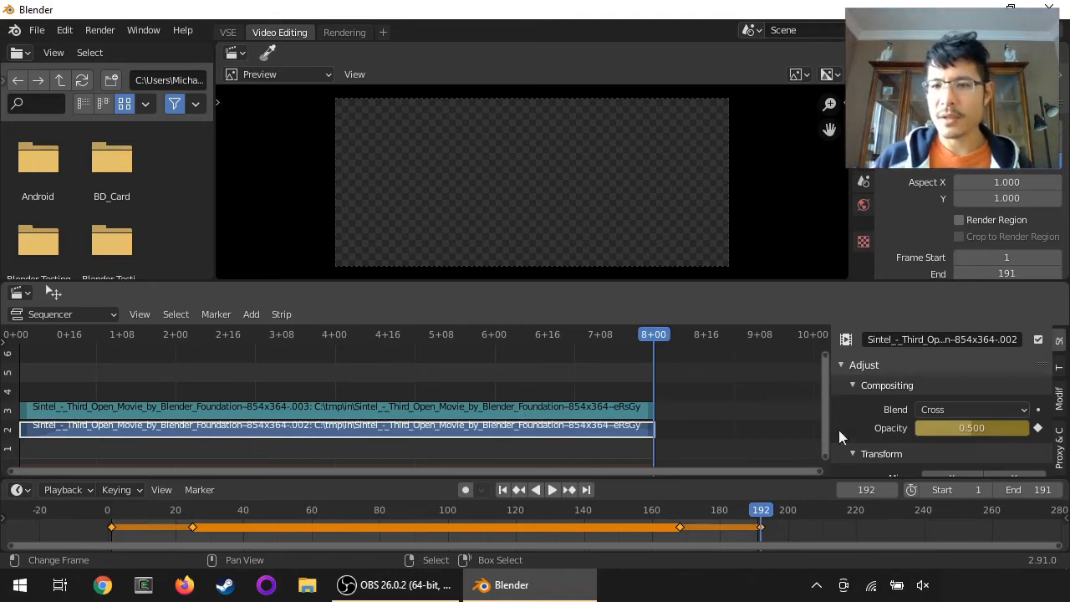
- Clear all opacity keyframes from the movie strip and set its opacity to 1
right_click(971, 428)
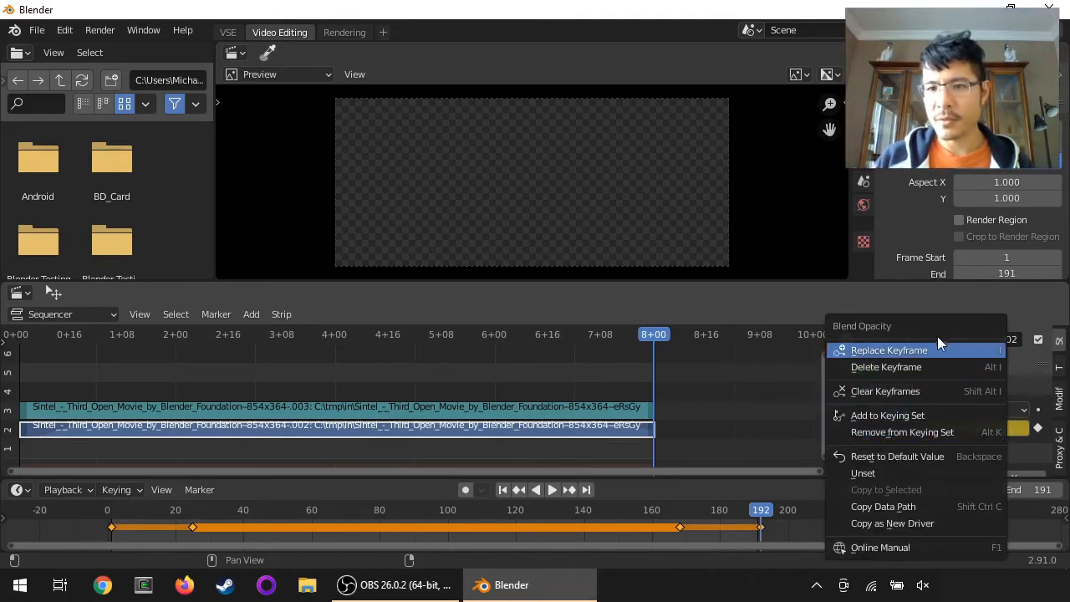
click(913, 390)
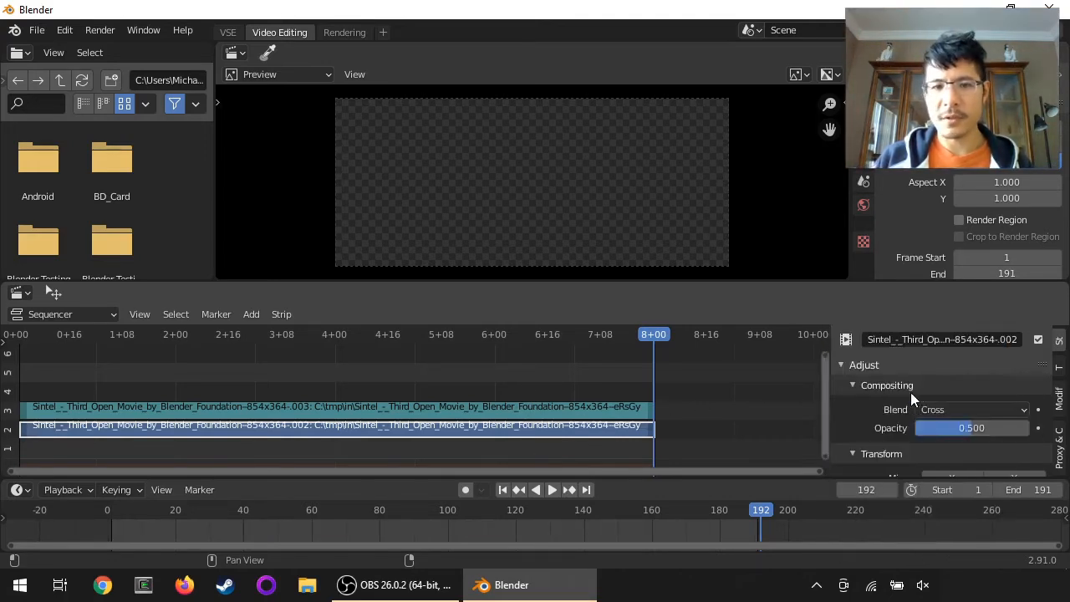
click(571, 370)
key(space)
key(Escape)
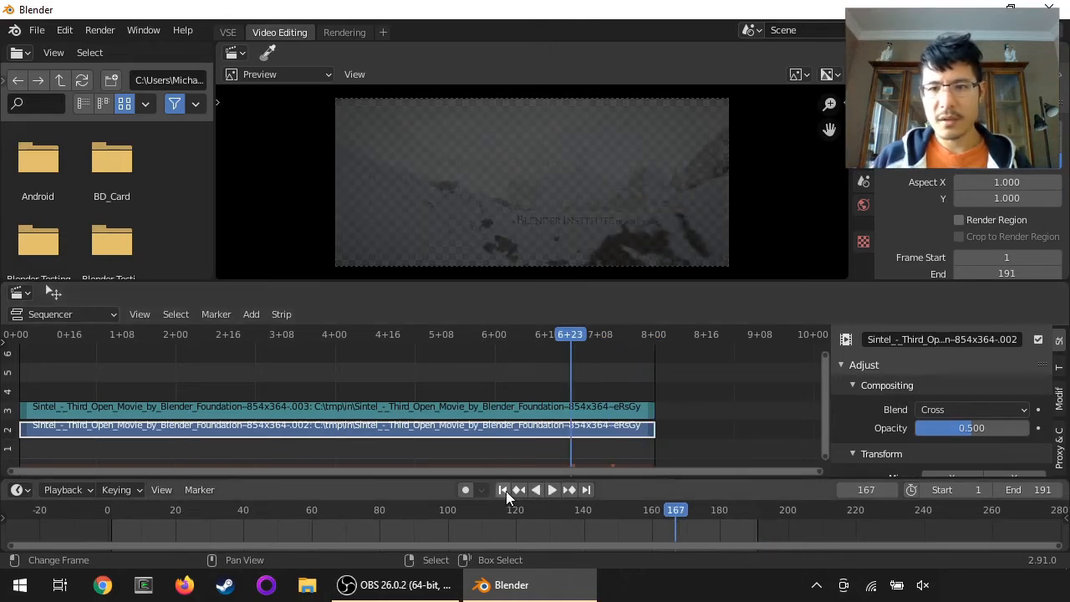
click(953, 428)
text(1)
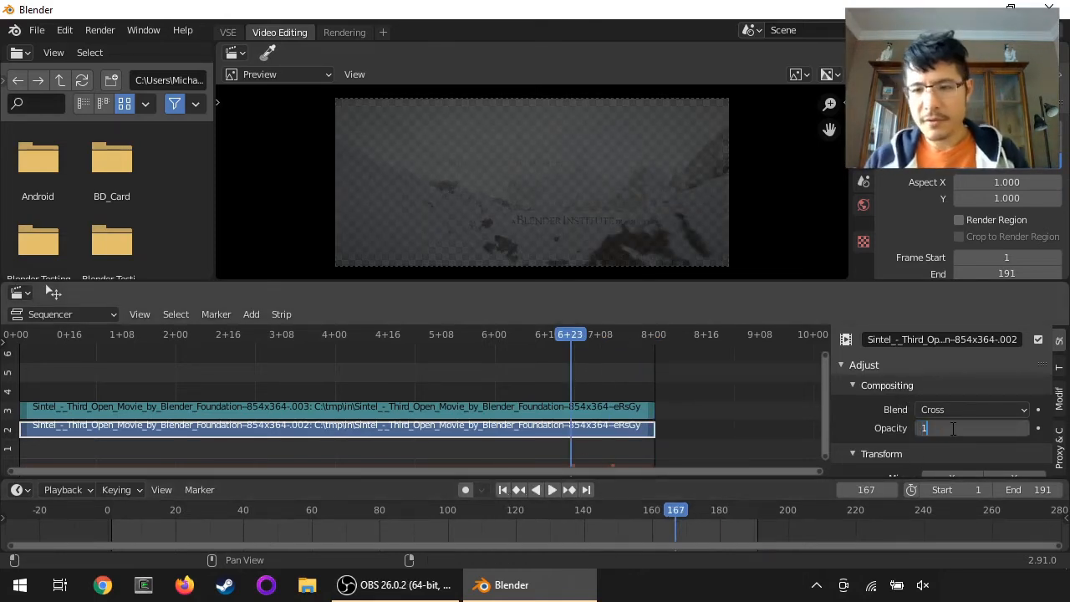
key(Return)
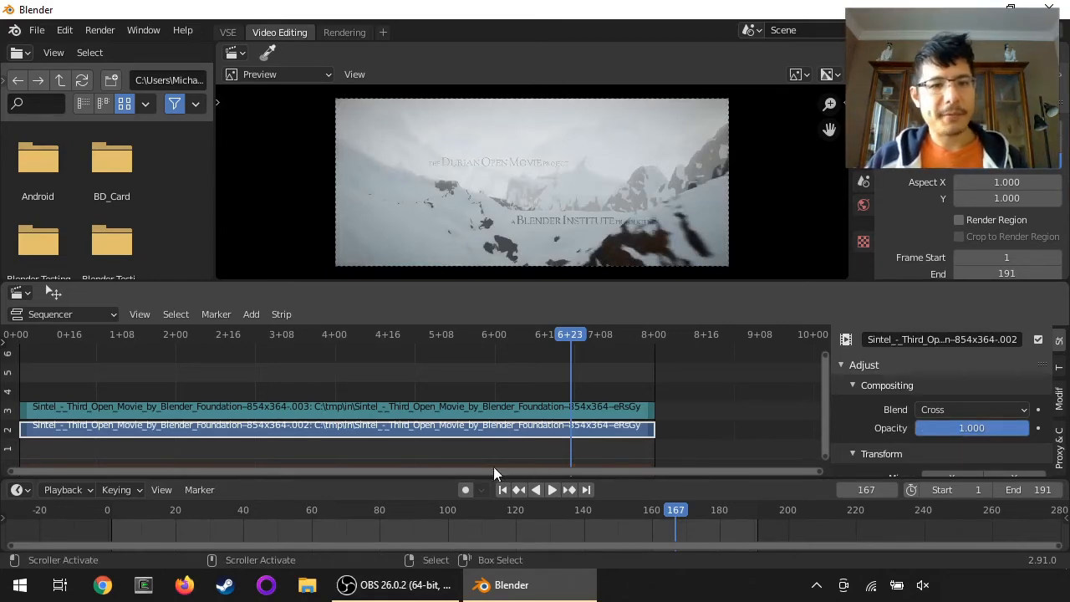
- Place the playhead at 5+01, add a fade From Current Frame to the movie strip and play it back
click(502, 489)
click(251, 313)
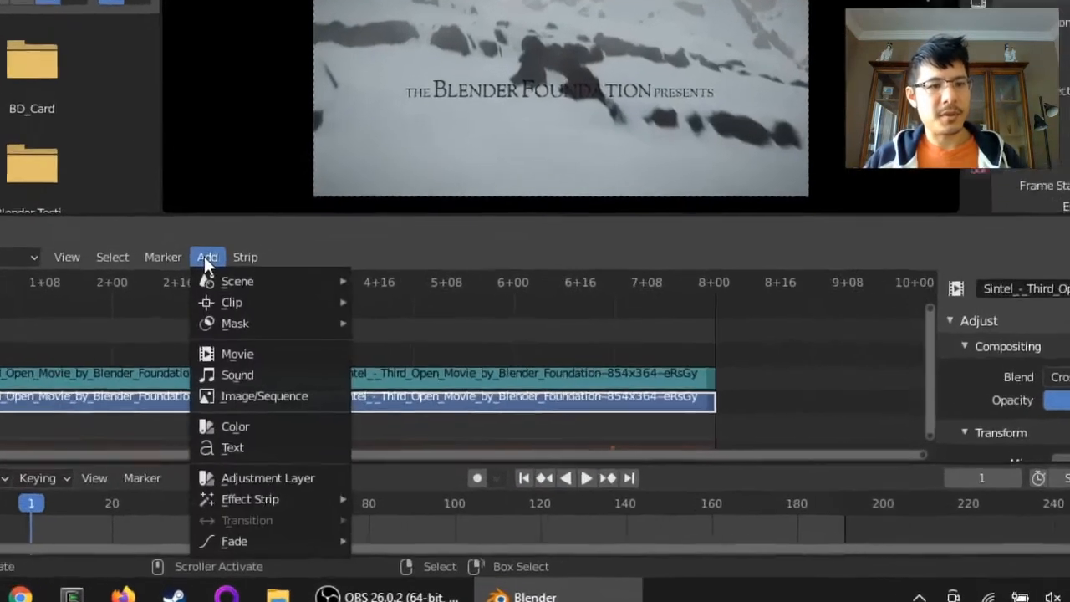
mouse_move(226, 541)
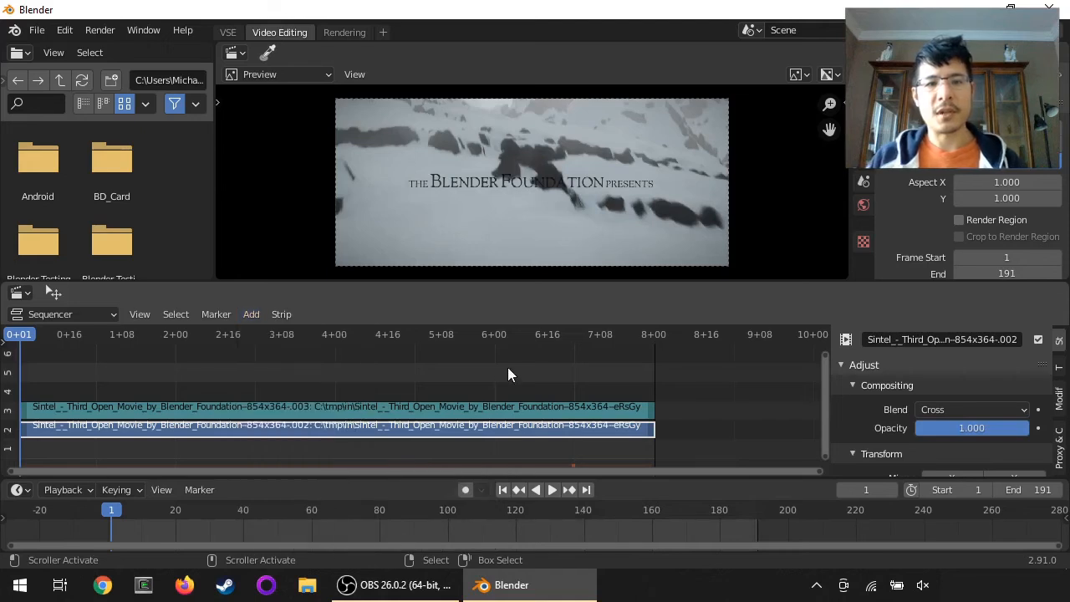
drag(508, 367, 572, 359)
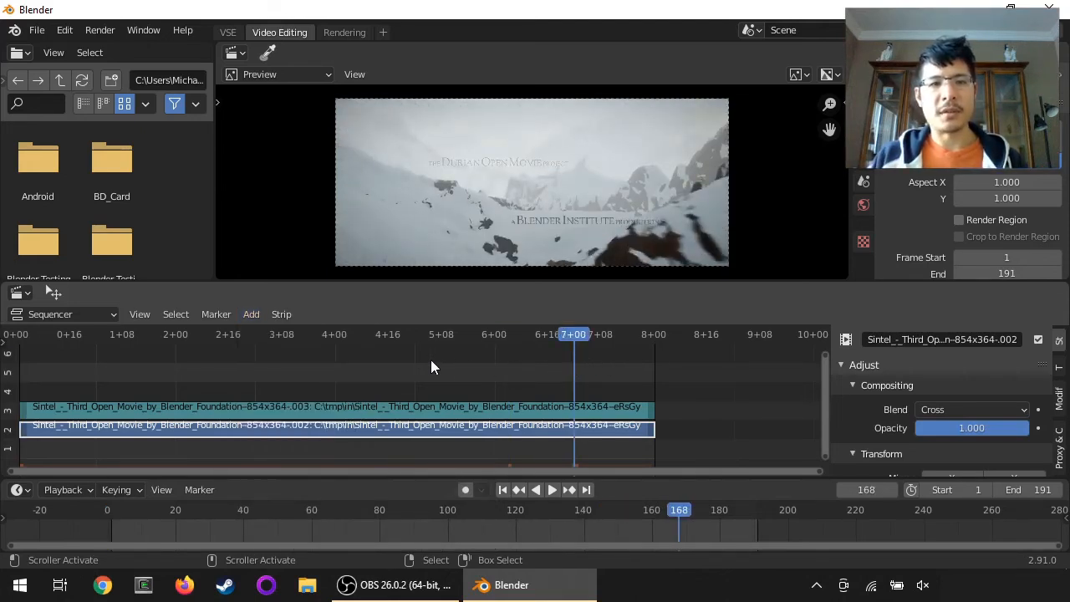
drag(413, 359, 415, 341)
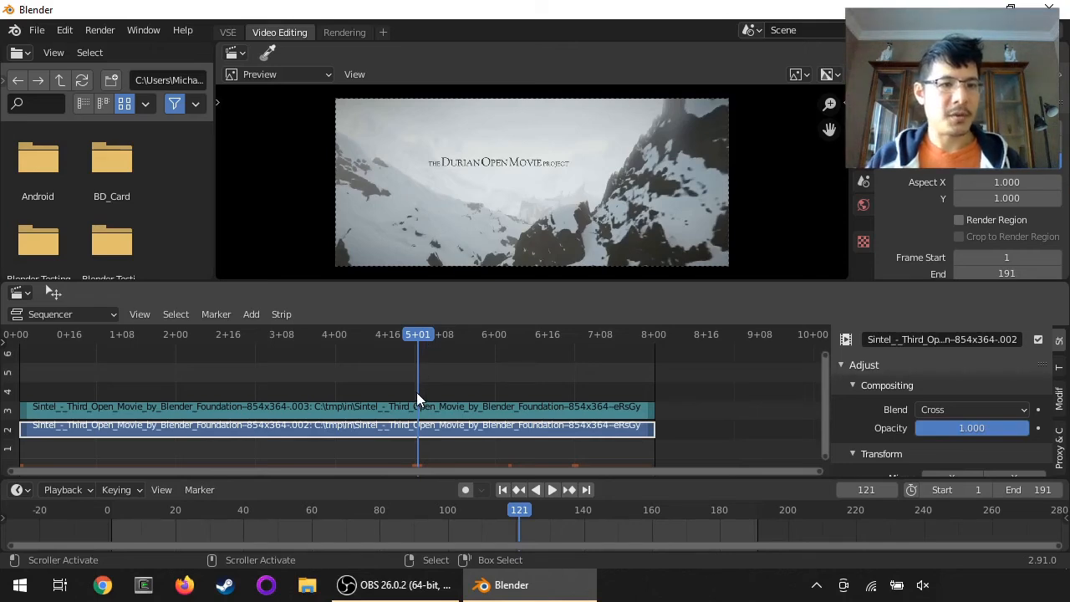
click(251, 315)
mouse_move(267, 542)
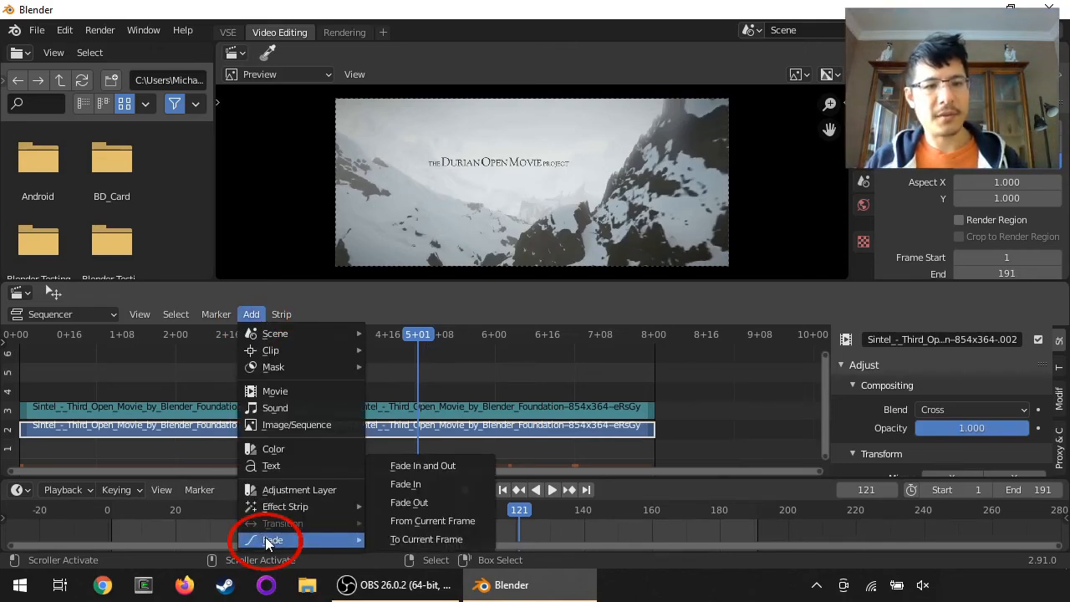
click(438, 521)
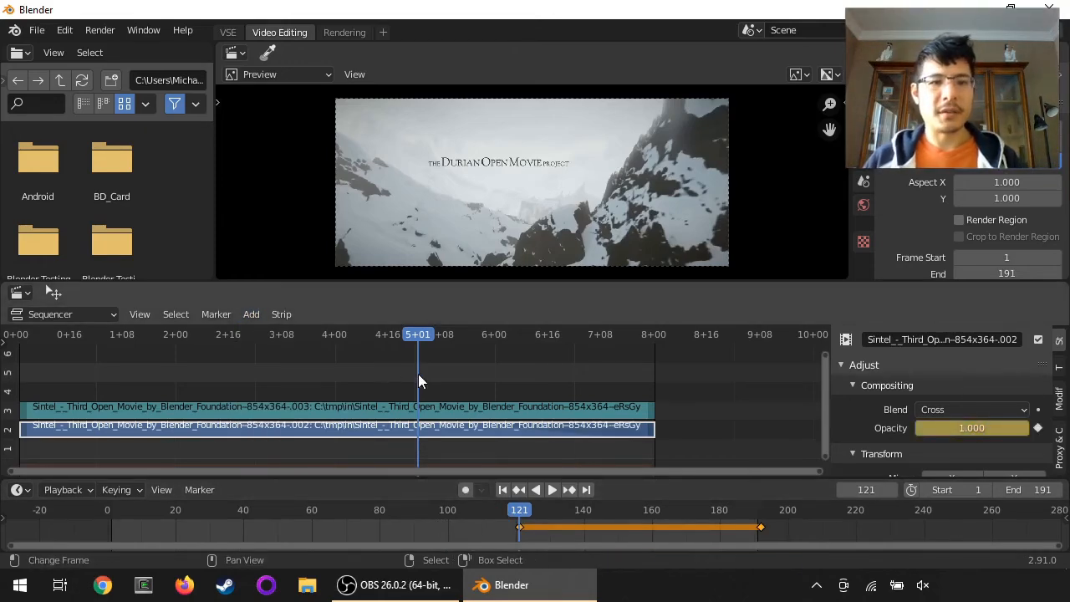
key(space)
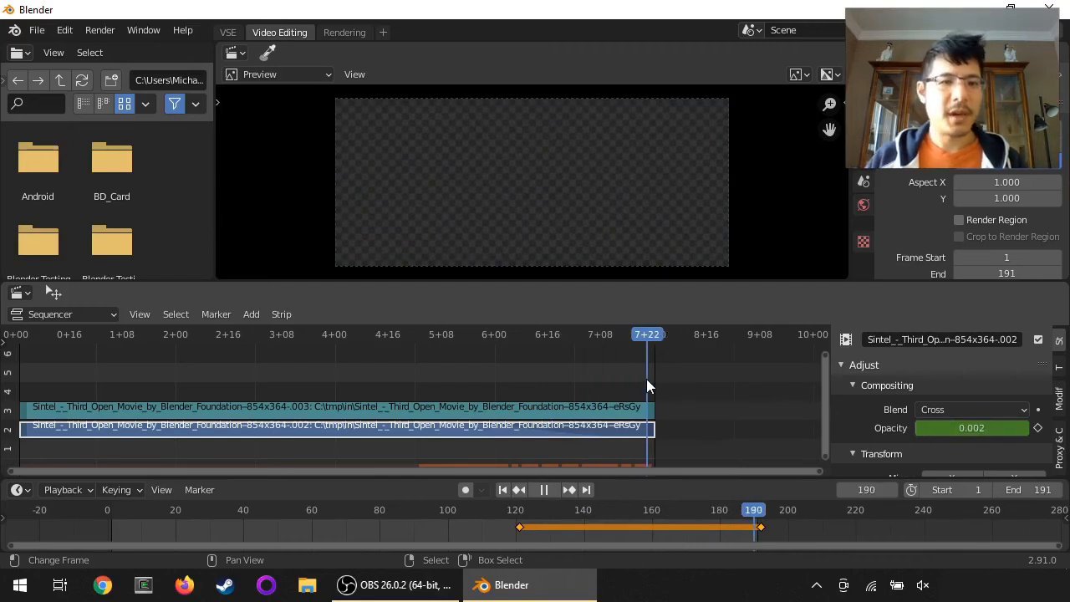
key(space)
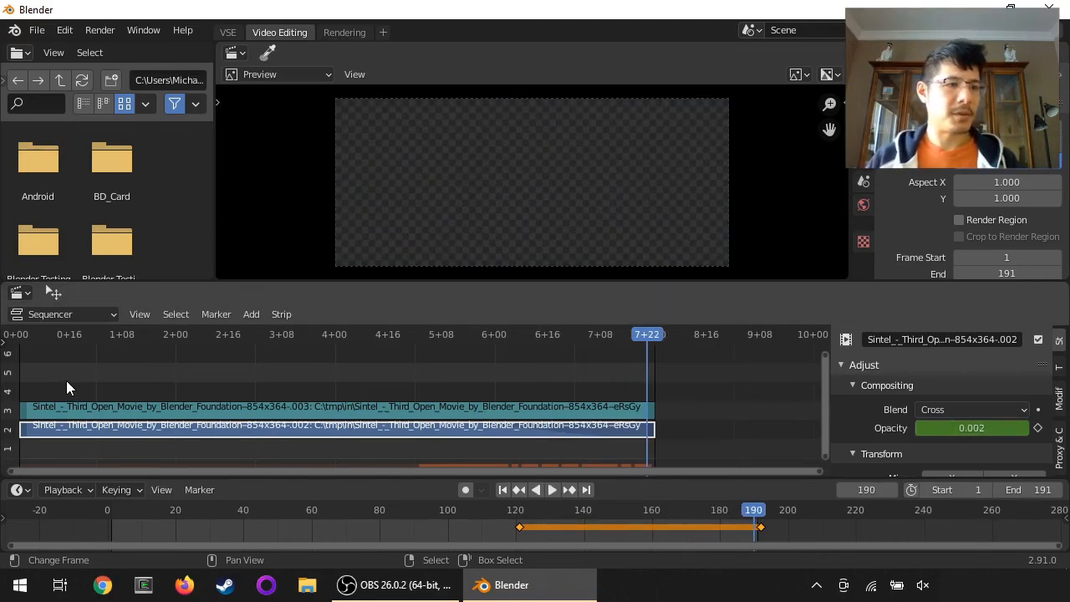
- Place the playhead at 2+00, add a fade To Current Frame to the movie strip and play it from the first frame
click(177, 363)
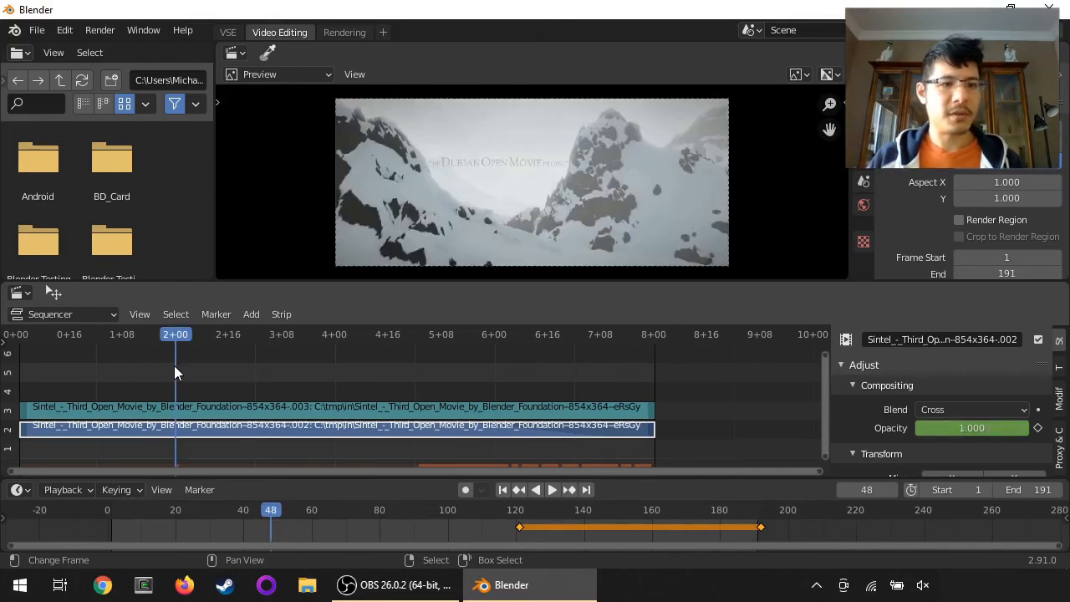
click(251, 314)
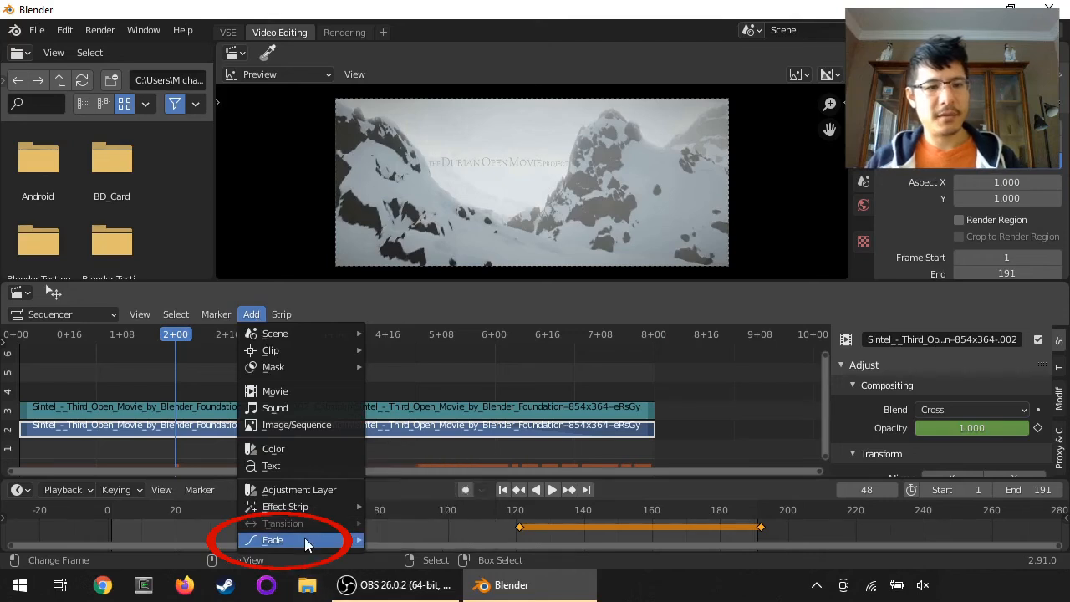
mouse_move(304, 541)
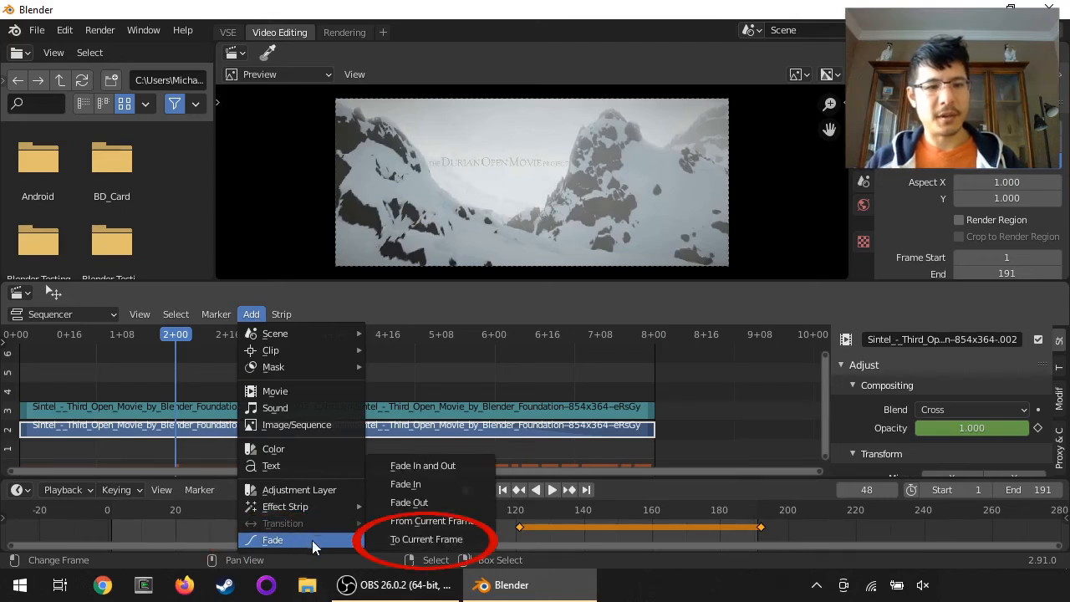
click(445, 539)
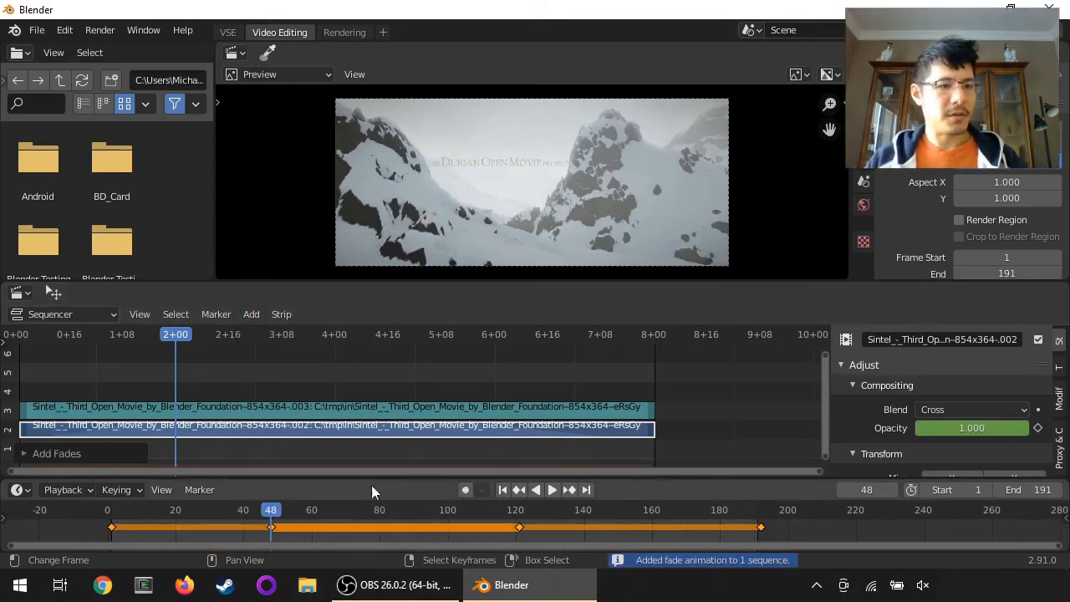
click(503, 489)
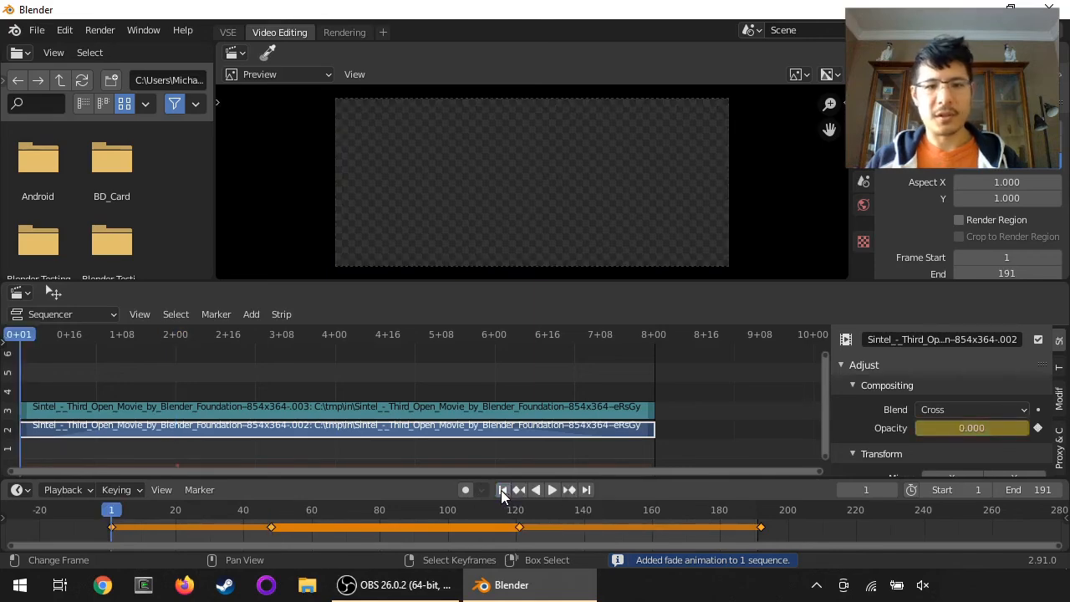
click(553, 490)
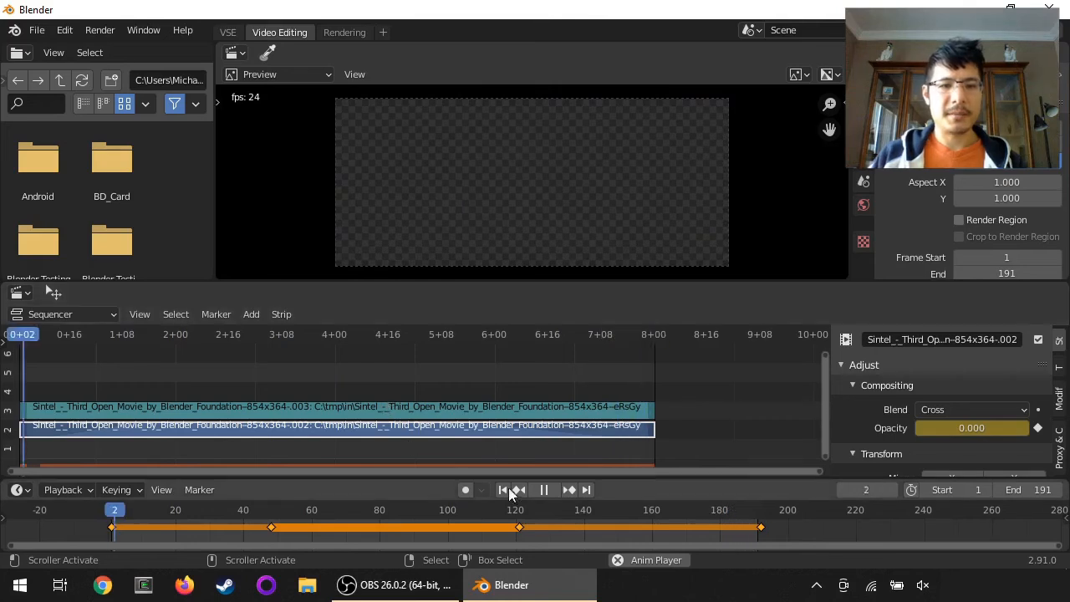
key(space)
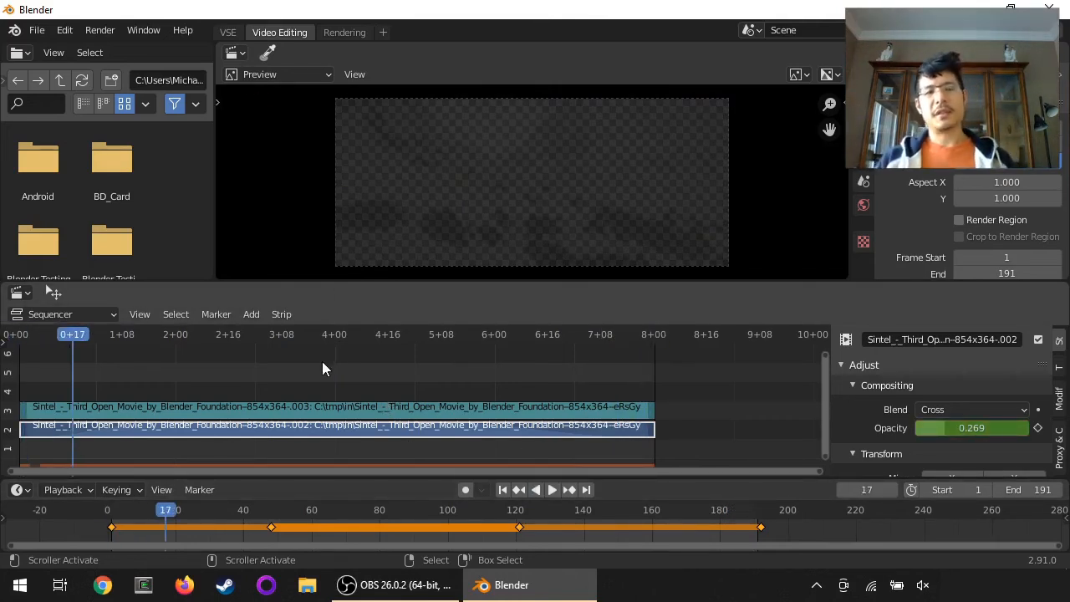